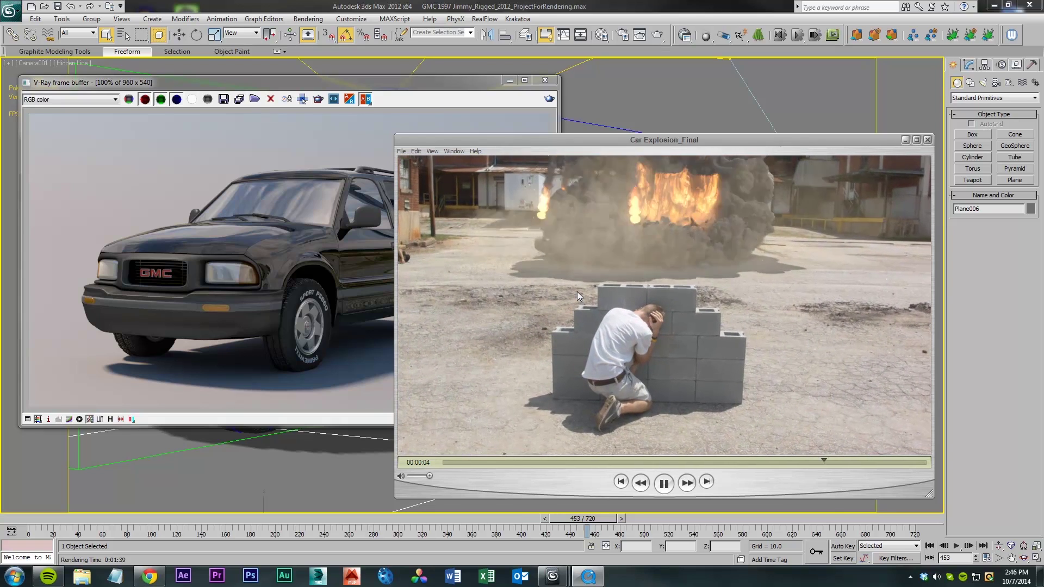
# Close the Car Explosion_Final video and bring the V-Ray frame buffer forward.
pyautogui.click(771, 195)
pyautogui.hotkey('ctrl', 'w')
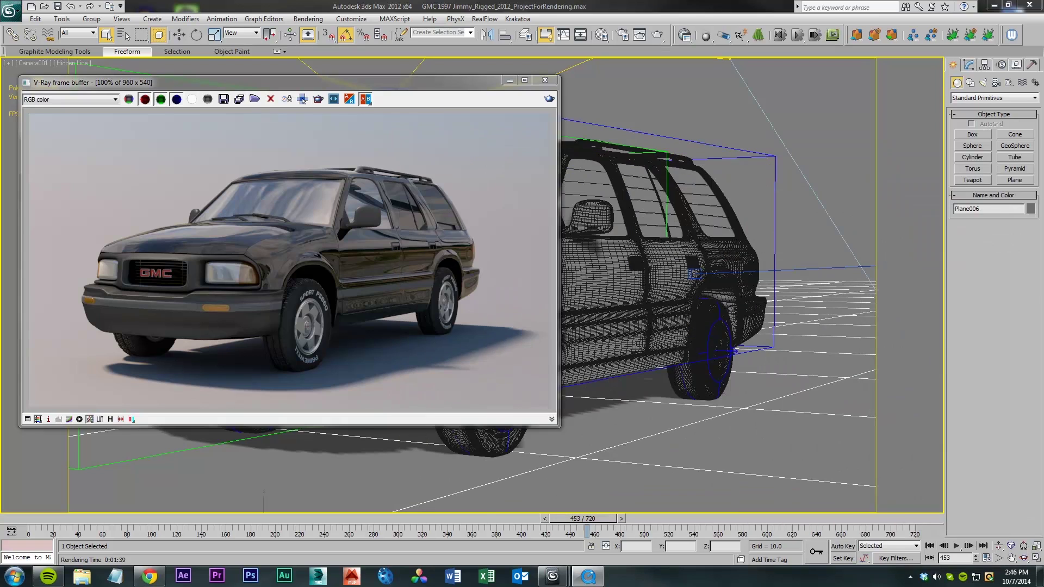
pyautogui.click(361, 102)
# Switch to the browser, look up the GMC Jimmy model in the sokrispymedia.com shop, and return to 3ds Max.
pyautogui.click(150, 577)
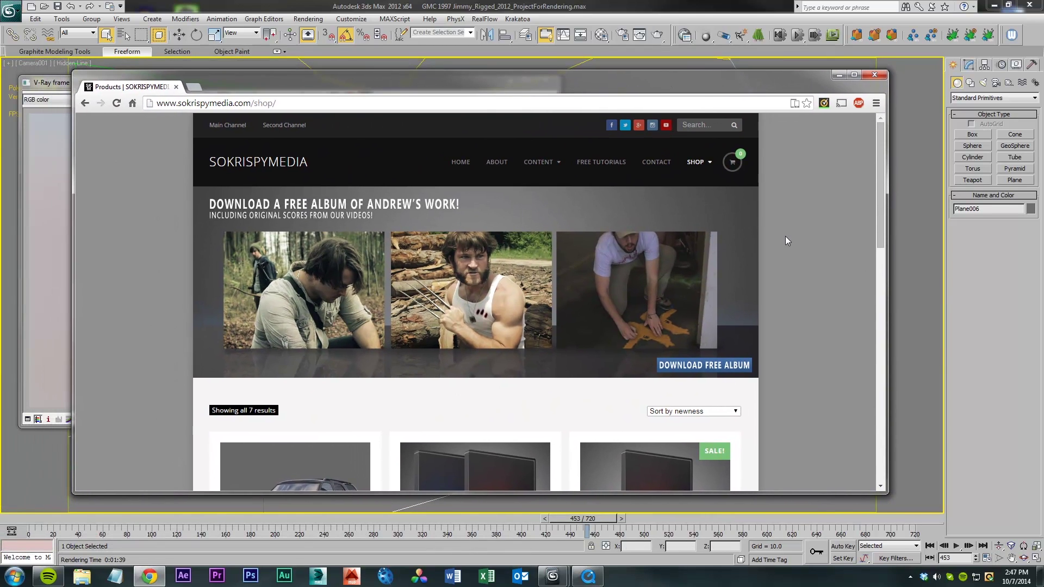
pyautogui.moveTo(700, 168)
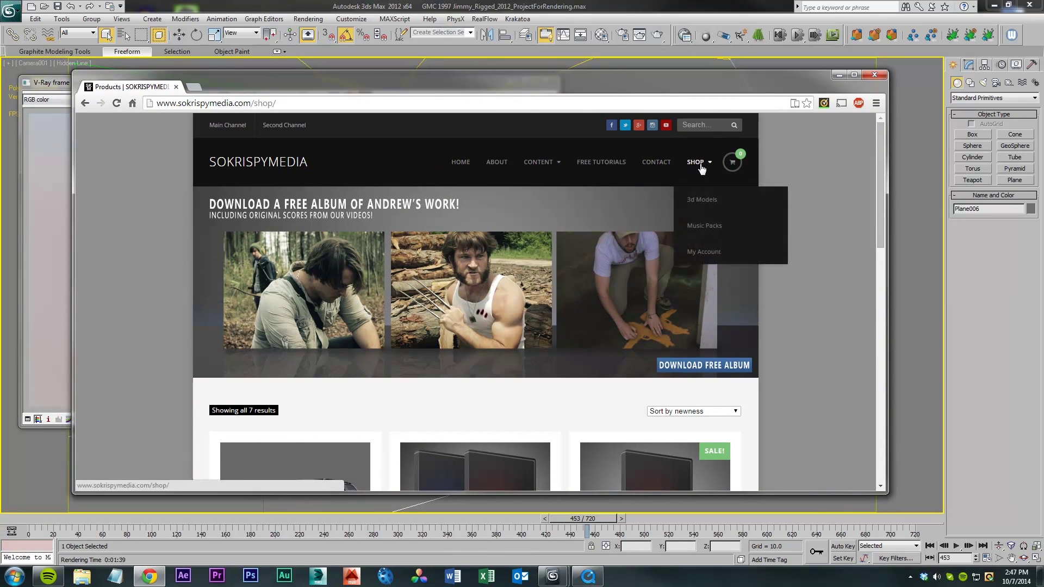
pyautogui.scroll(-5, 435, 245)
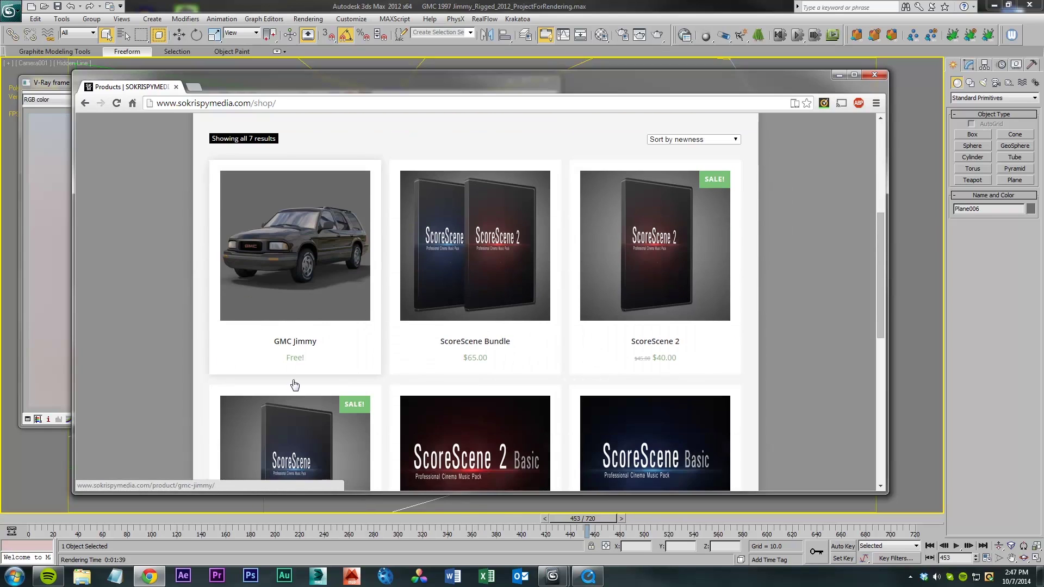
pyautogui.hotkey('alt', 'Tab')
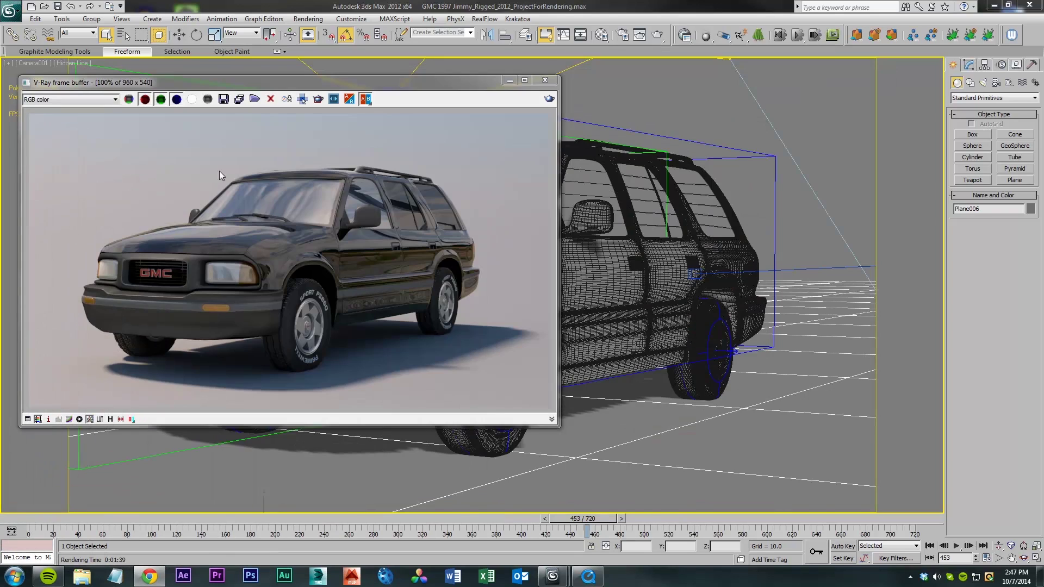
# Compare the render's alpha channel with its RGB color in the V-Ray frame buffer, and close the frame buffer.
pyautogui.click(251, 81)
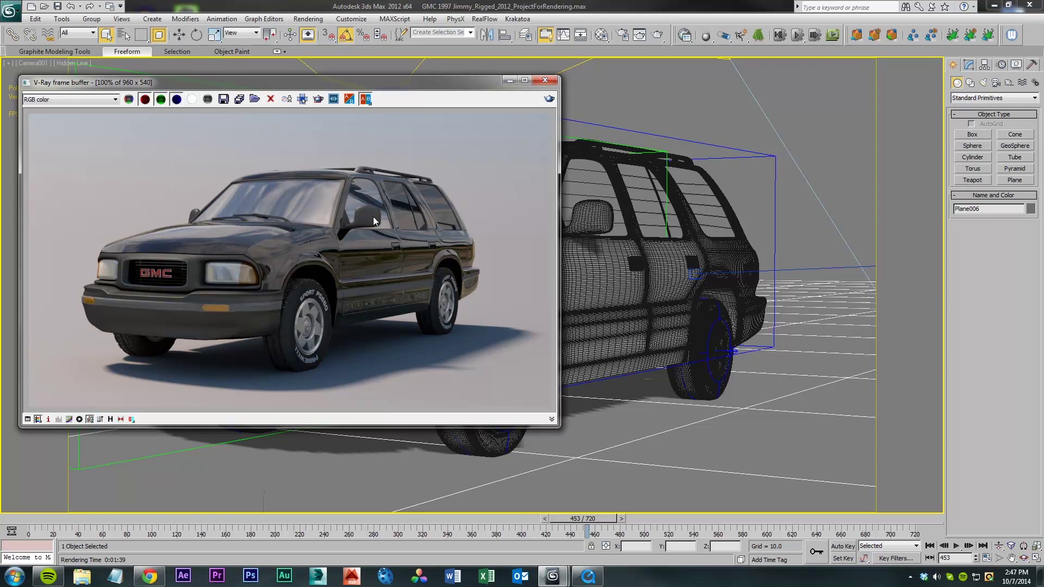
pyautogui.click(192, 99)
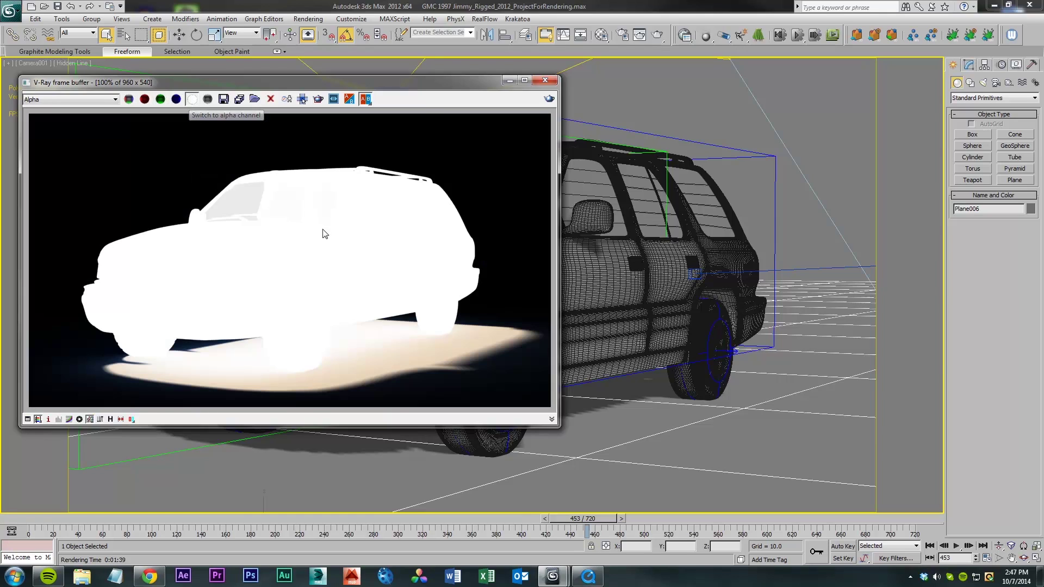
pyautogui.click(192, 99)
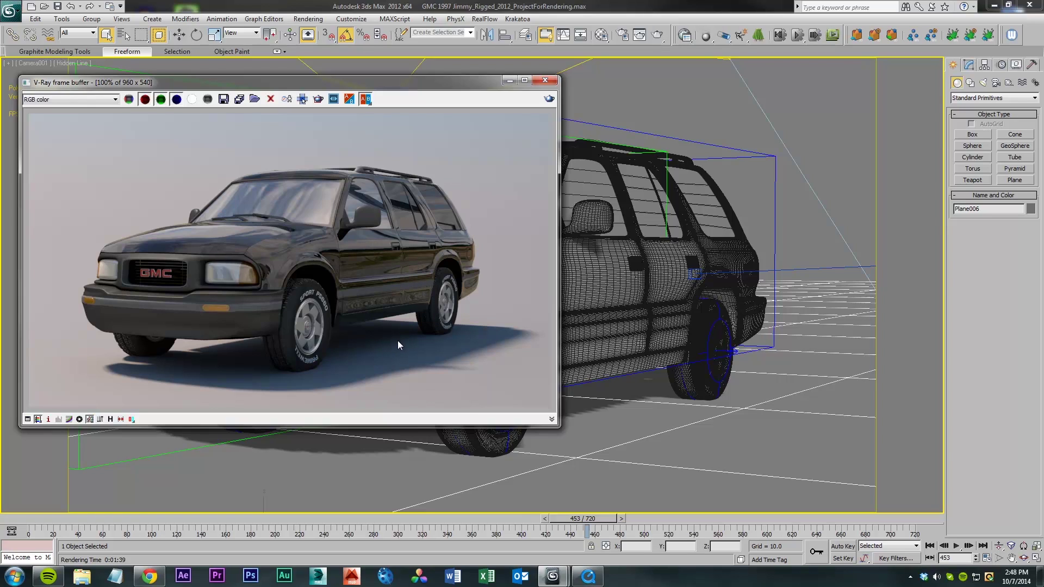
pyautogui.click(192, 100)
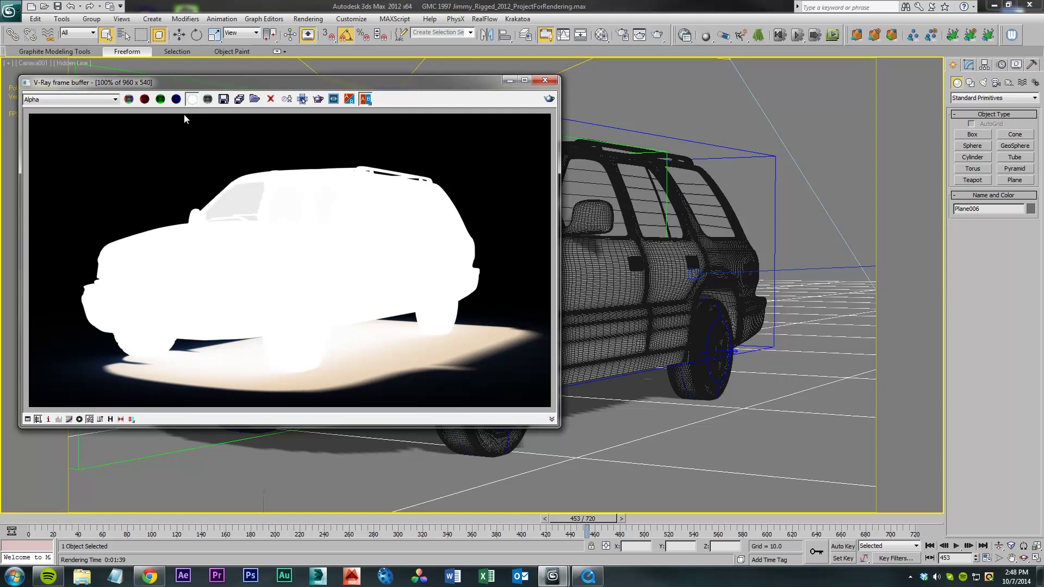
pyautogui.click(192, 103)
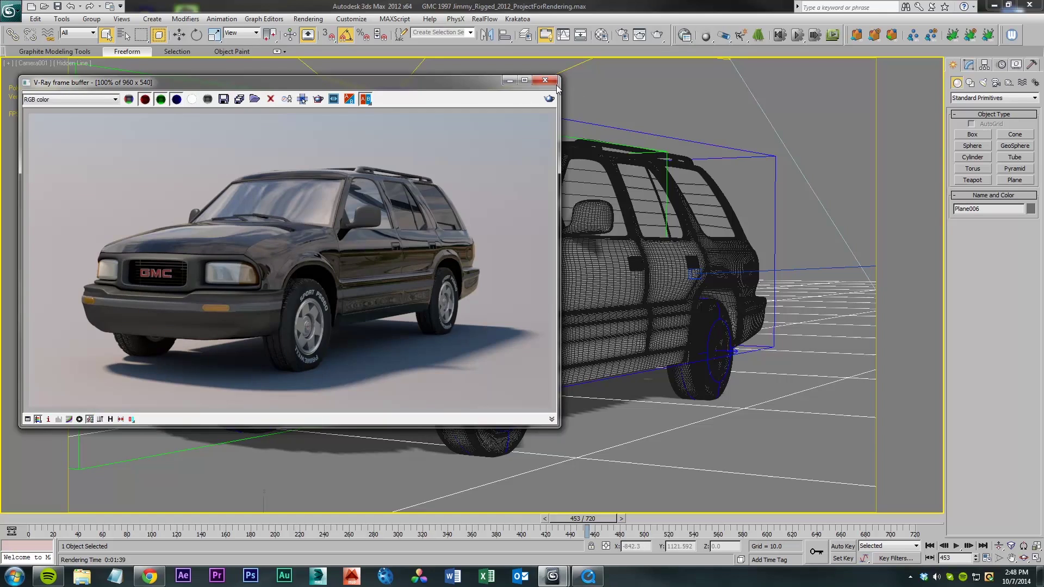
pyautogui.click(545, 80)
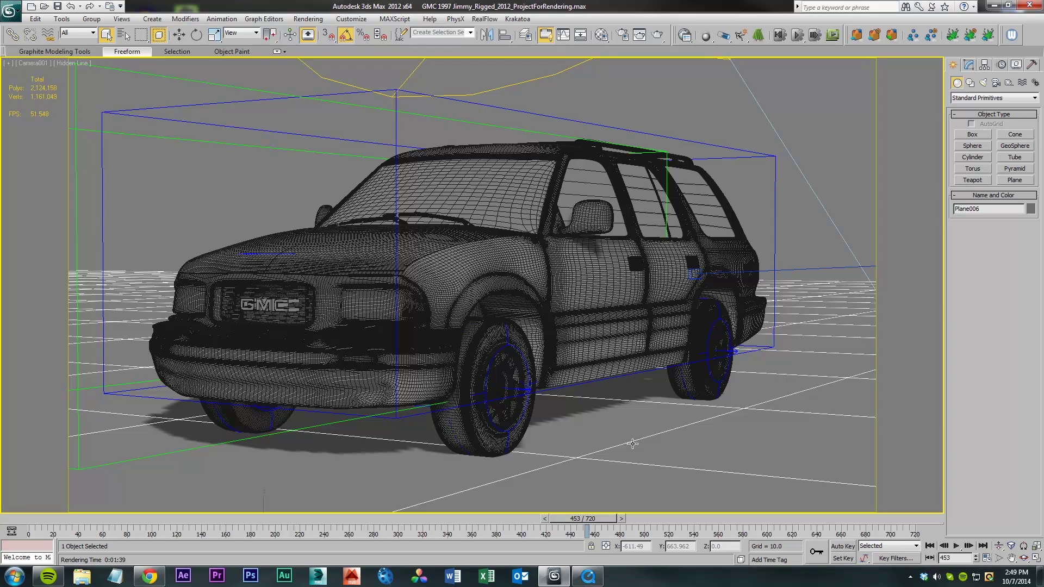
# Turn off Visible to Camera in the object properties of the selected plane, Plane006.
pyautogui.rightClick(633, 443)
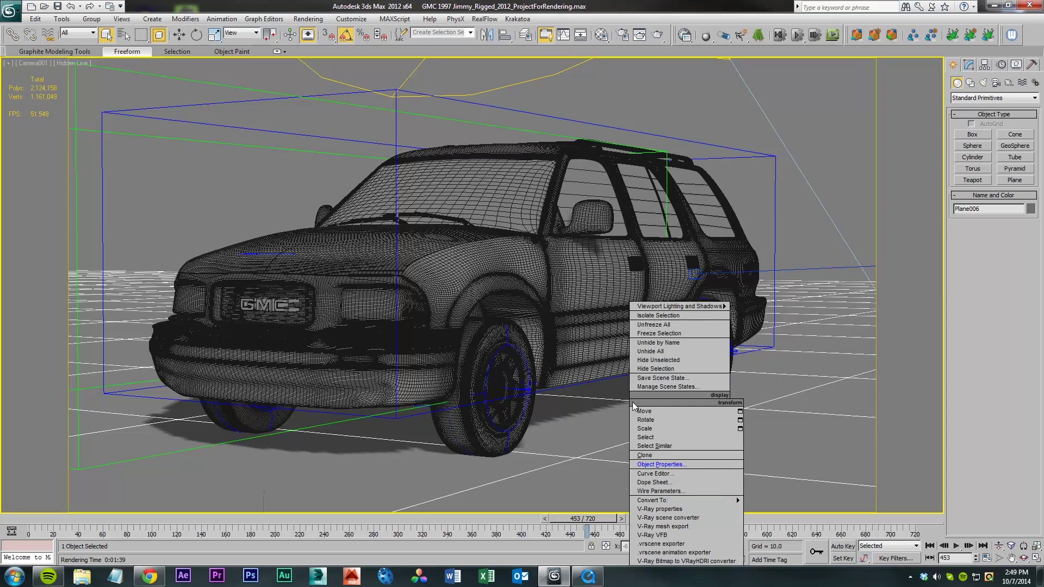
pyautogui.click(672, 466)
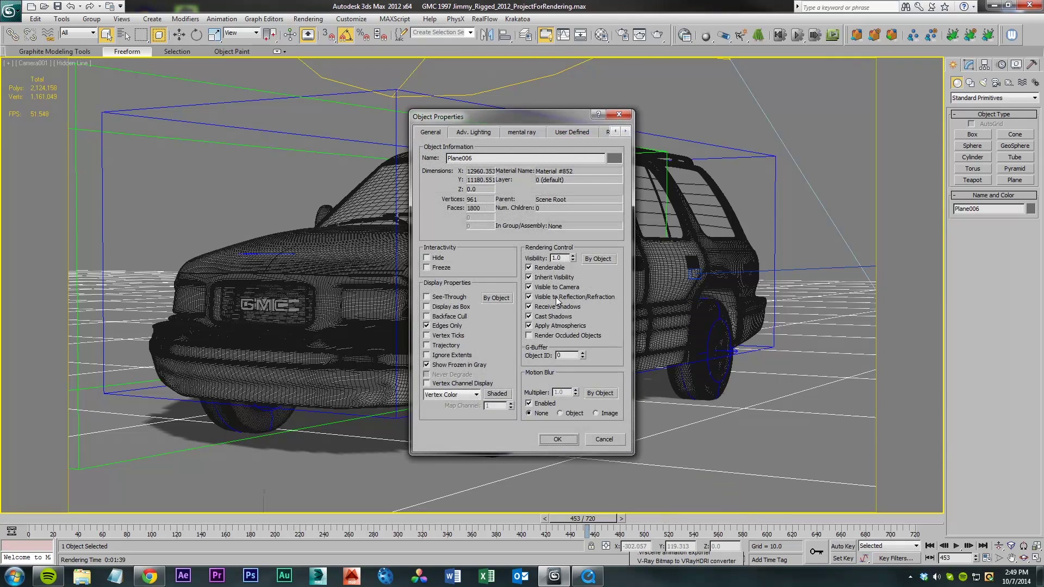
pyautogui.click(550, 286)
pyautogui.press('Return')
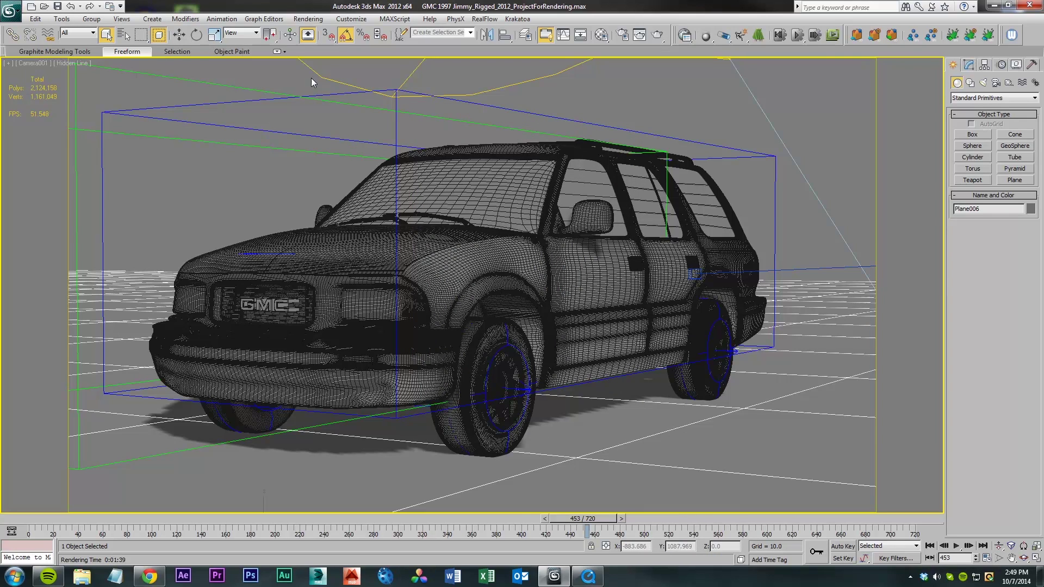
# Open the list of available render elements from Render Setup and place it clear of the setup window.
pyautogui.click(317, 19)
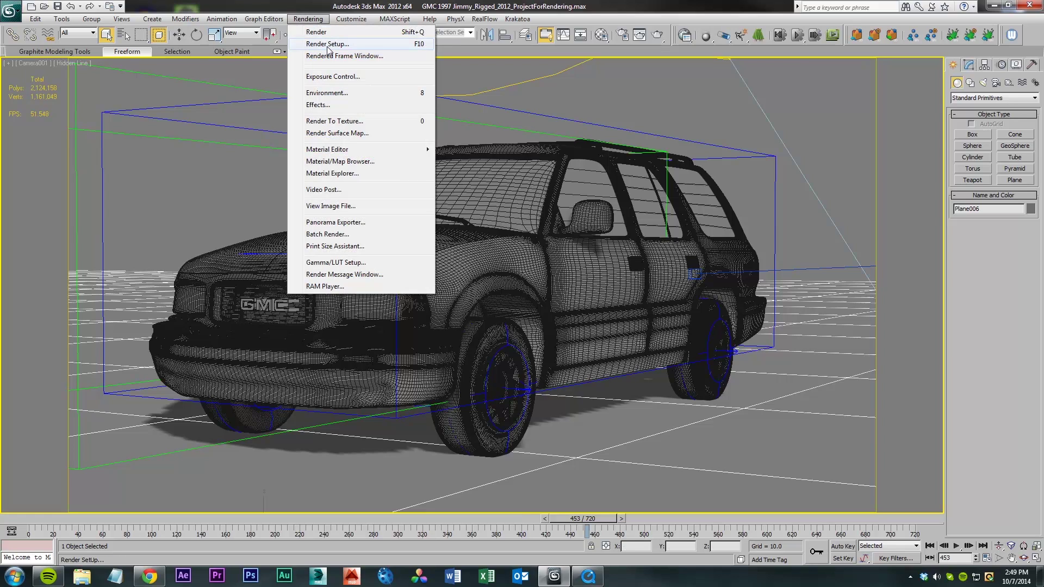
pyautogui.click(328, 44)
pyautogui.click(299, 113)
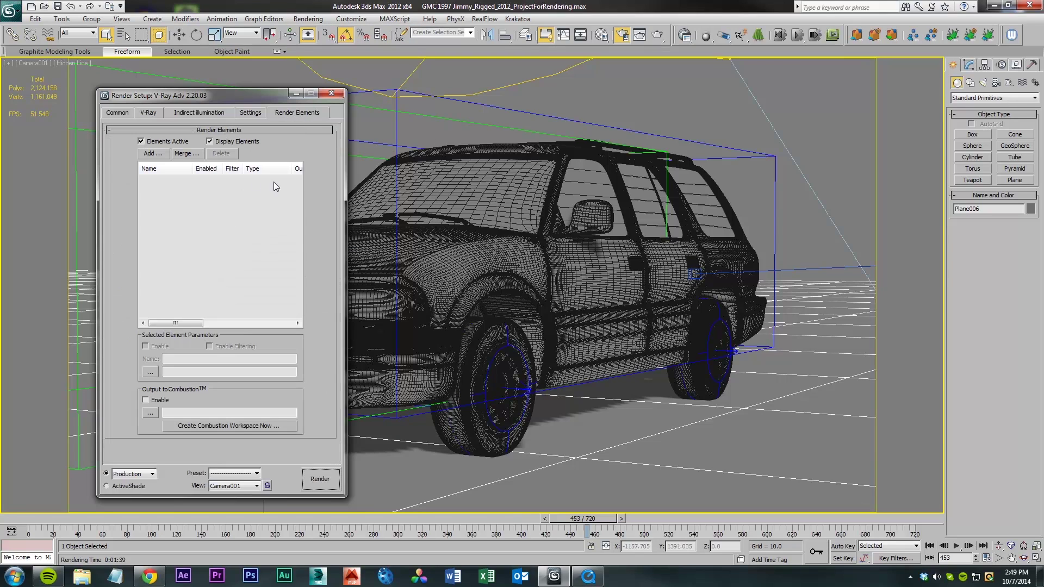
pyautogui.click(160, 154)
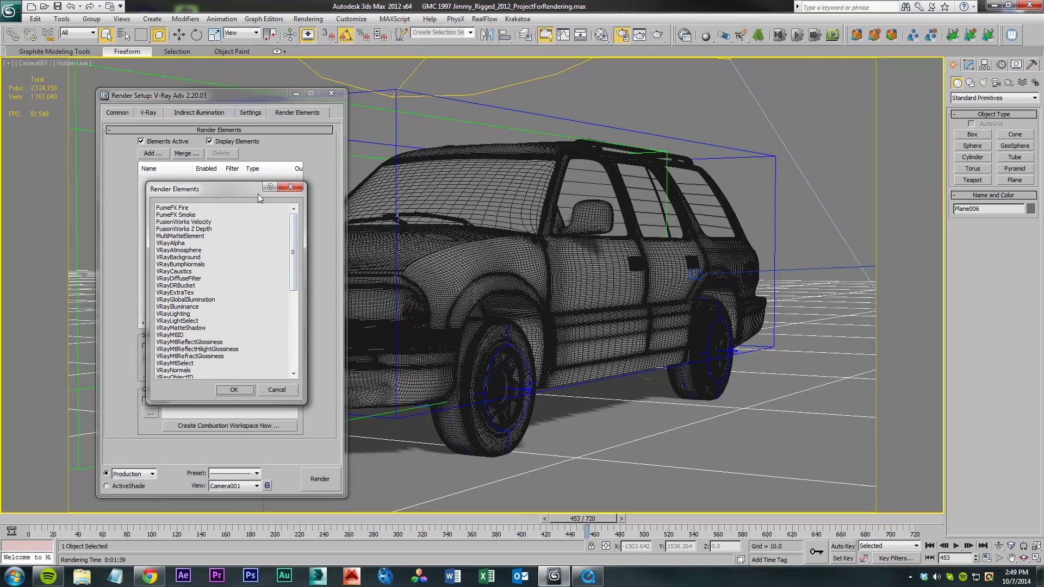
pyautogui.moveTo(258, 194); pyautogui.dragTo(537, 170)
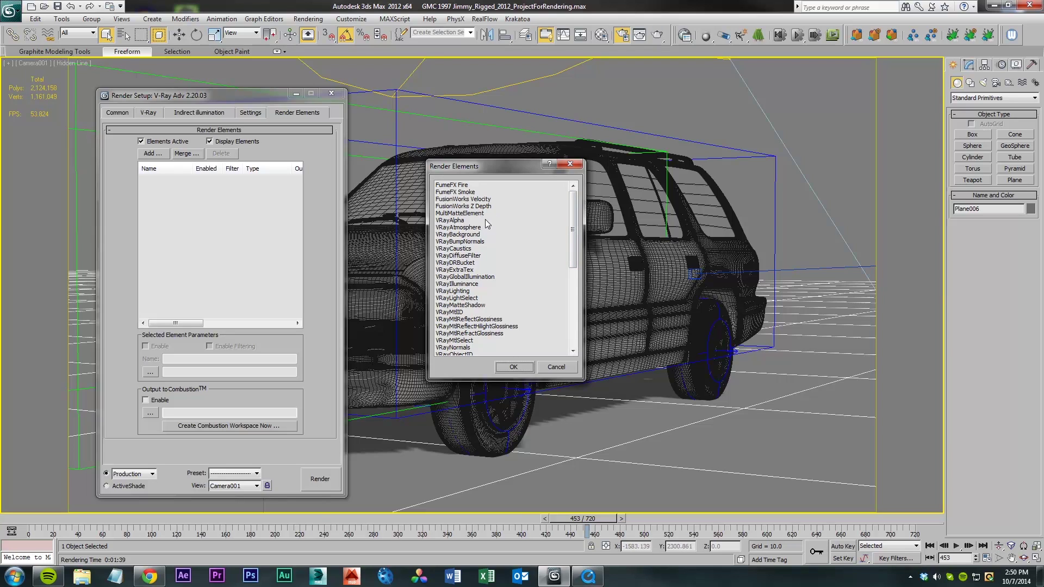
# Add the VRayGlobalIllumination, VRayLighting, VRayReflection, VRayRefraction, VRayShadows and VRaySpecular render elements.
pyautogui.moveTo(577, 246); pyautogui.dragTo(576, 272)
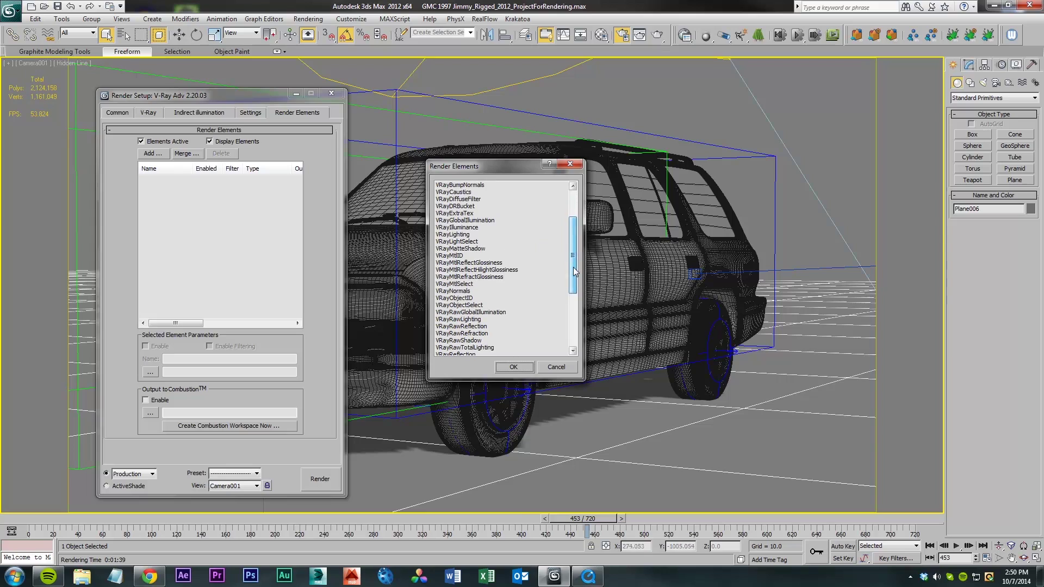
pyautogui.click(476, 221)
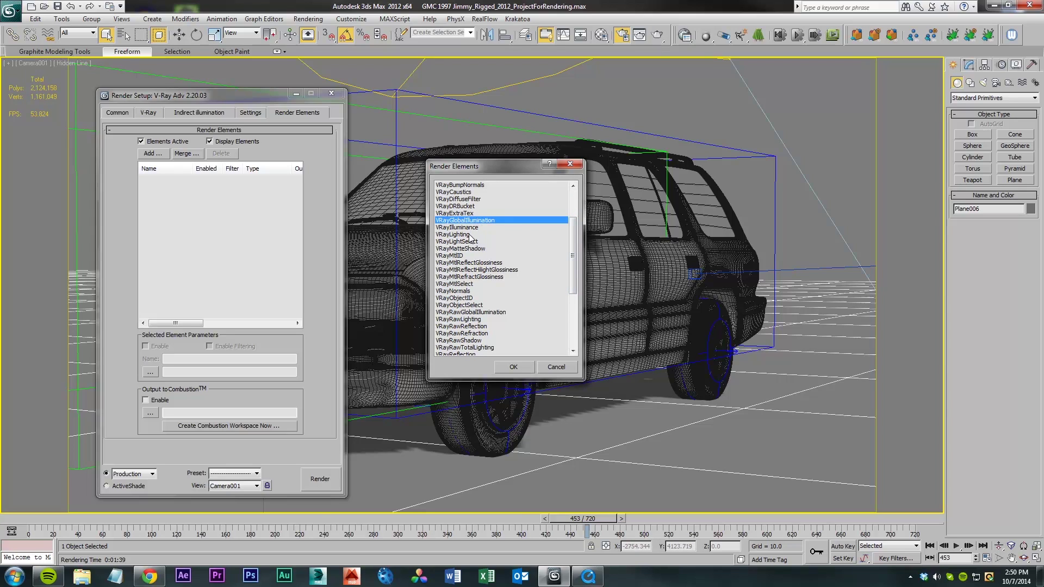
pyautogui.click(471, 234)
pyautogui.scroll(-2, 484, 261)
pyautogui.keyDown('ctrl'); pyautogui.click(471, 313); pyautogui.keyUp('ctrl')
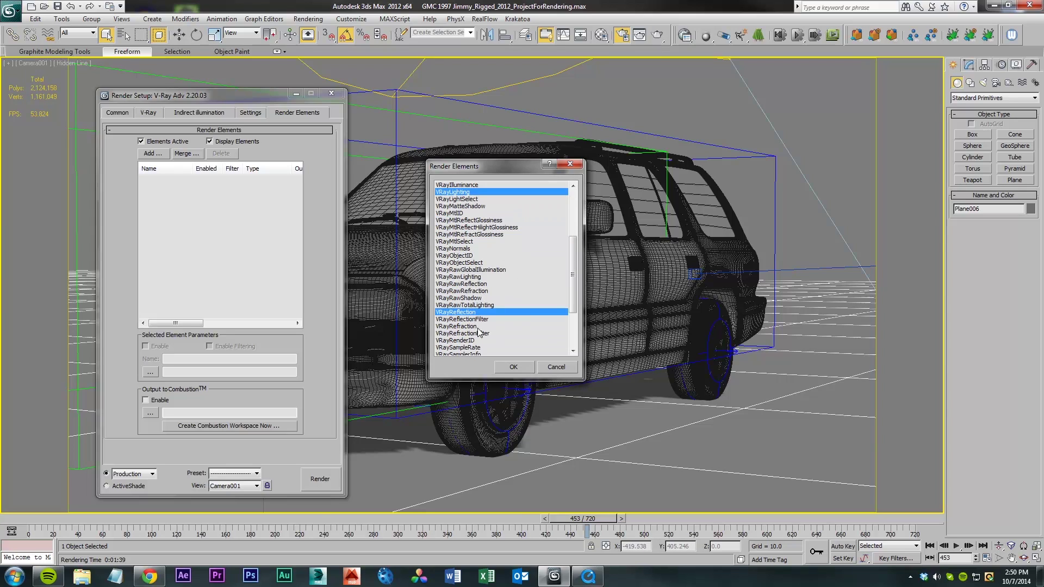
pyautogui.keyDown('ctrl'); pyautogui.click(478, 327); pyautogui.keyUp('ctrl')
pyautogui.scroll(-3, 488, 316)
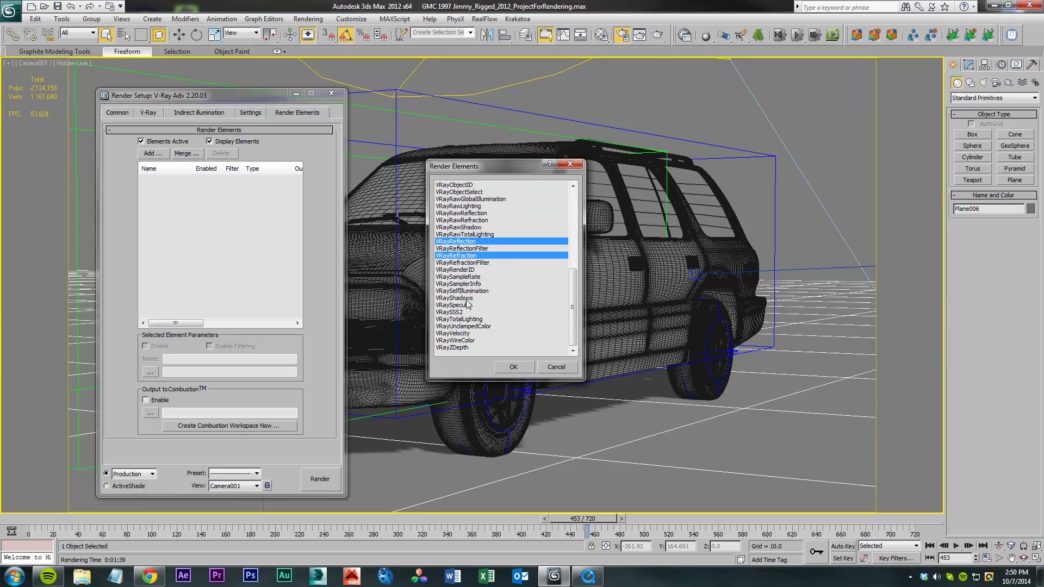
pyautogui.keyDown('ctrl'); pyautogui.click(470, 299); pyautogui.keyUp('ctrl')
pyautogui.keyDown('ctrl'); pyautogui.click(470, 306); pyautogui.keyUp('ctrl')
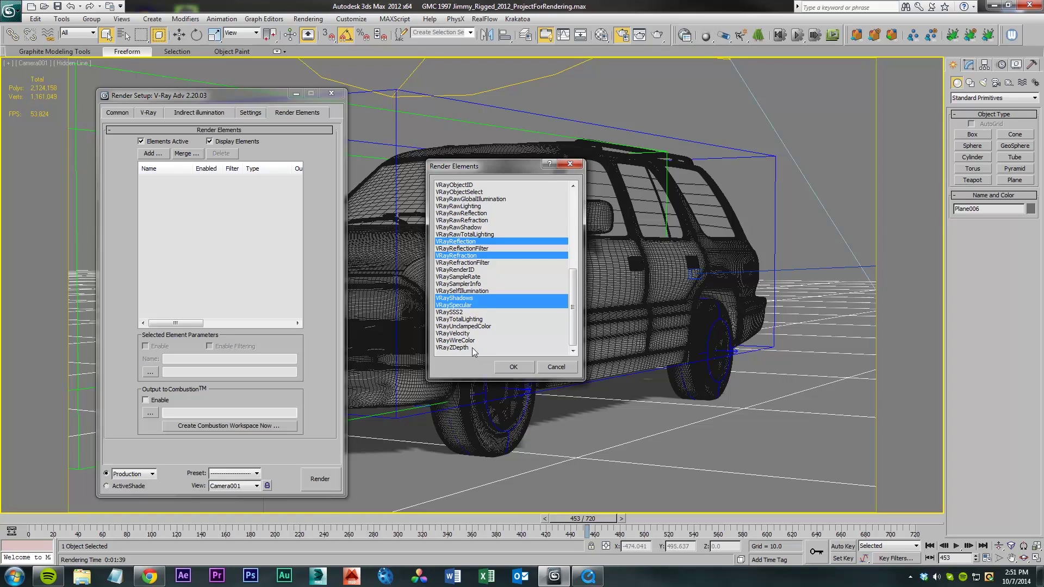
pyautogui.scroll(1, 473, 315)
pyautogui.scroll(-1, 474, 315)
pyautogui.click(514, 367)
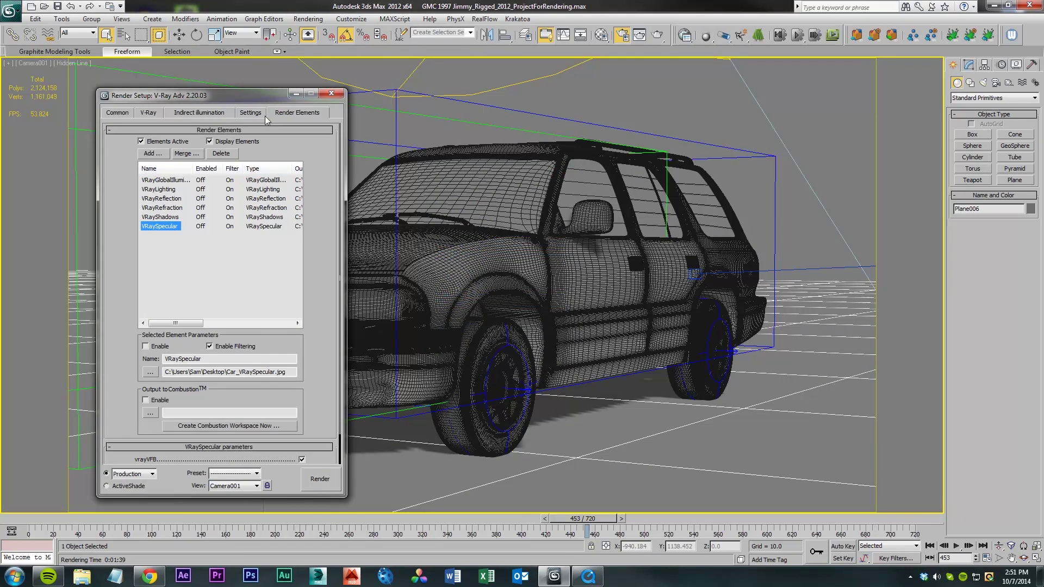
# Enable rendering to a V-Ray raw image file and set its output to Beauty_.exr on the Desktop.
pyautogui.click(149, 113)
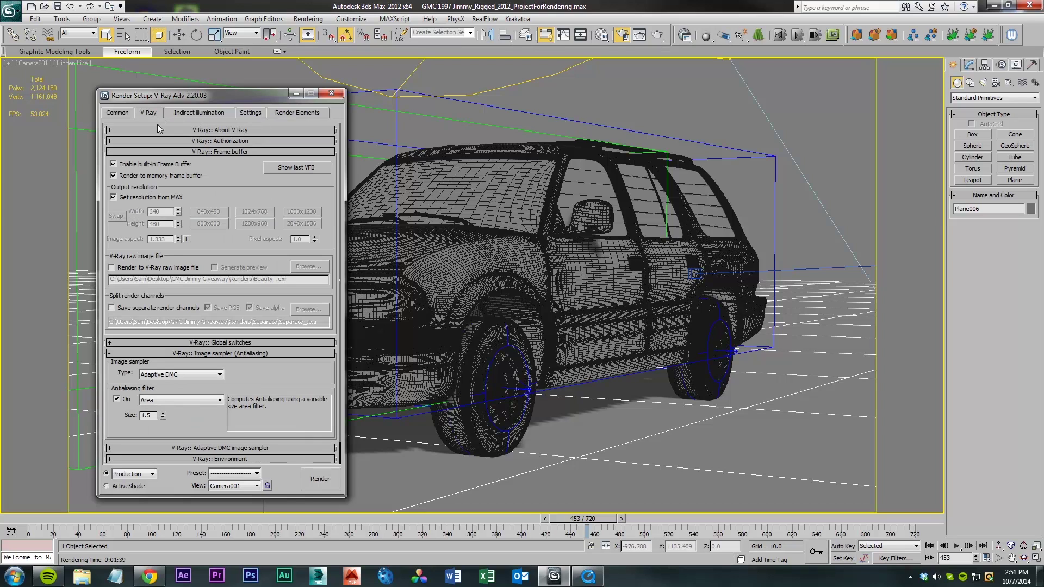
pyautogui.click(155, 268)
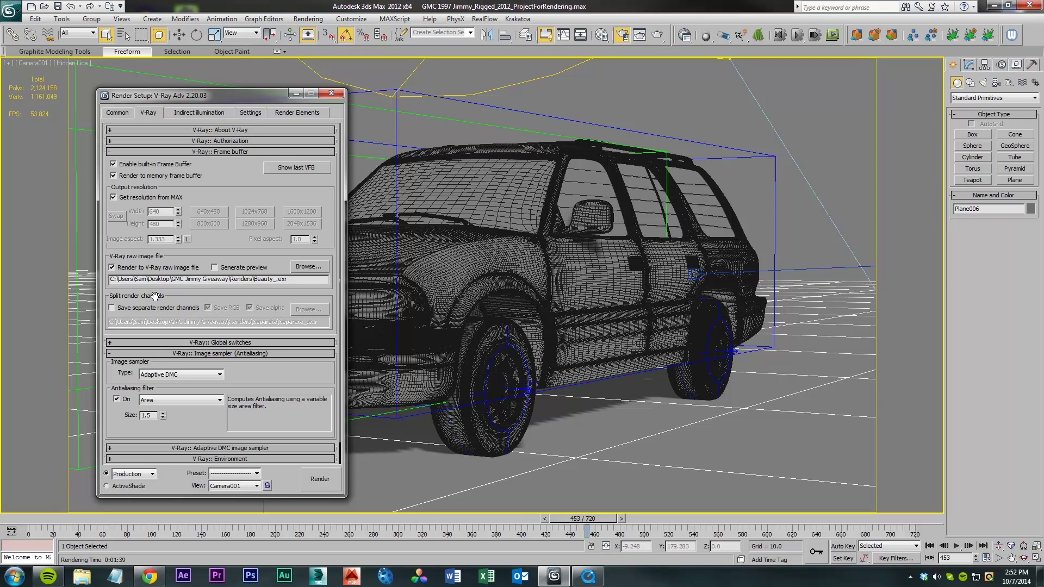
pyautogui.click(311, 266)
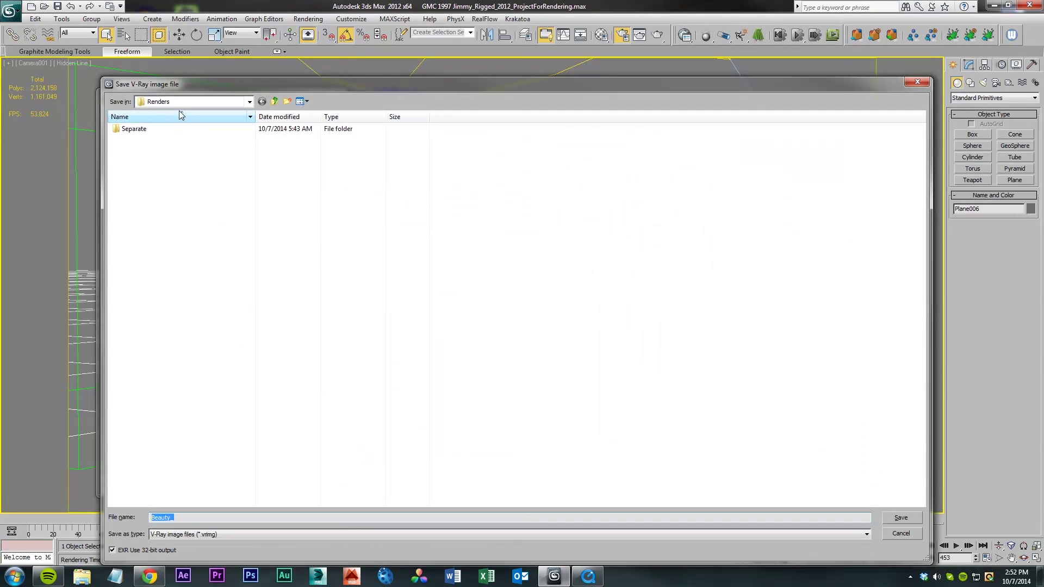
pyautogui.click(196, 103)
pyautogui.press('Escape')
pyautogui.press('Escape')
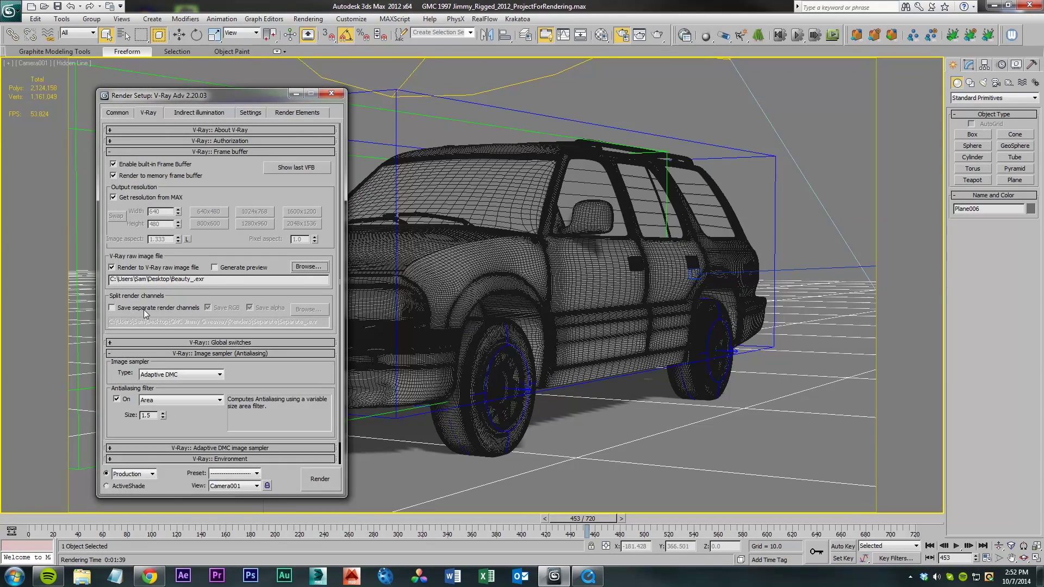
# Enable saving separate render channels as OpenEXR file Separate_.exr on the Desktop, and render the Camera001 view.
pyautogui.click(144, 309)
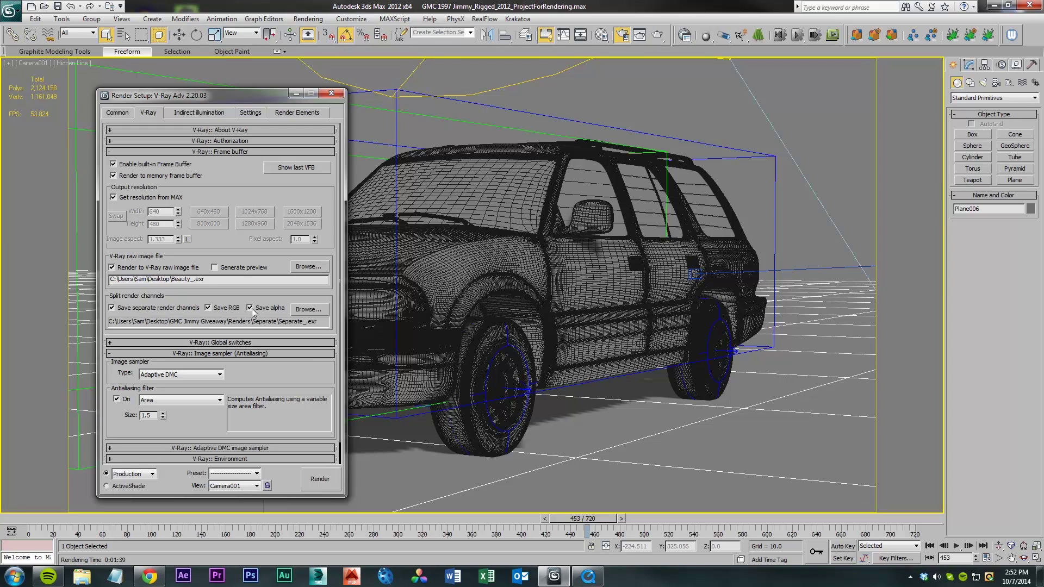
pyautogui.click(308, 309)
pyautogui.click(31, 414)
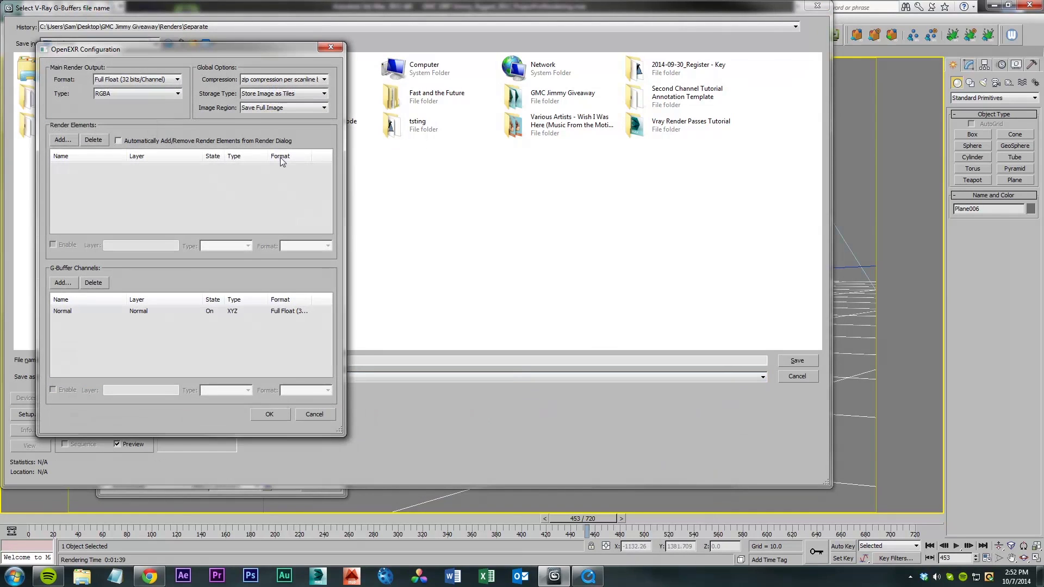
pyautogui.click(278, 416)
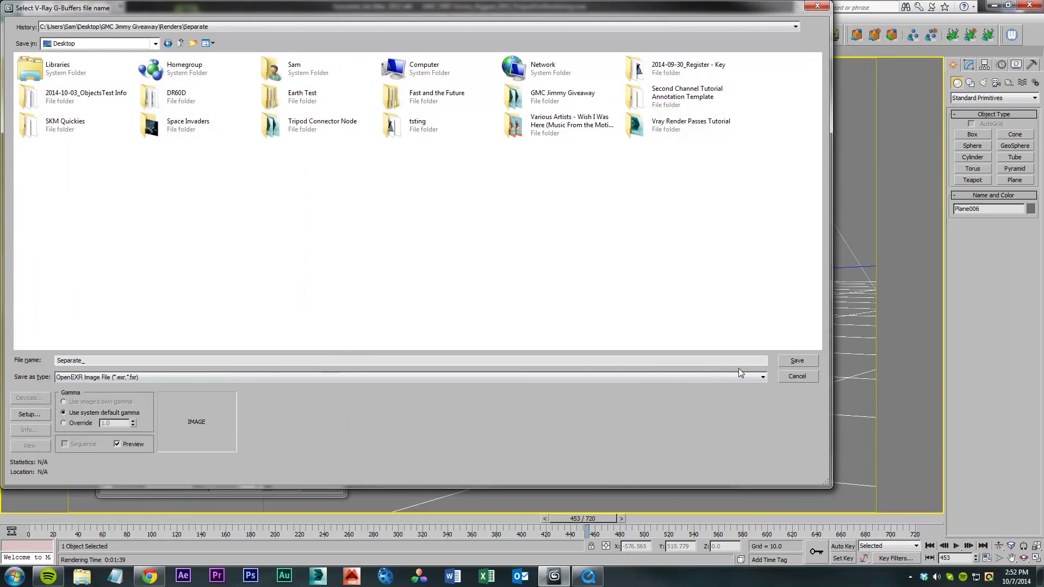
pyautogui.click(787, 363)
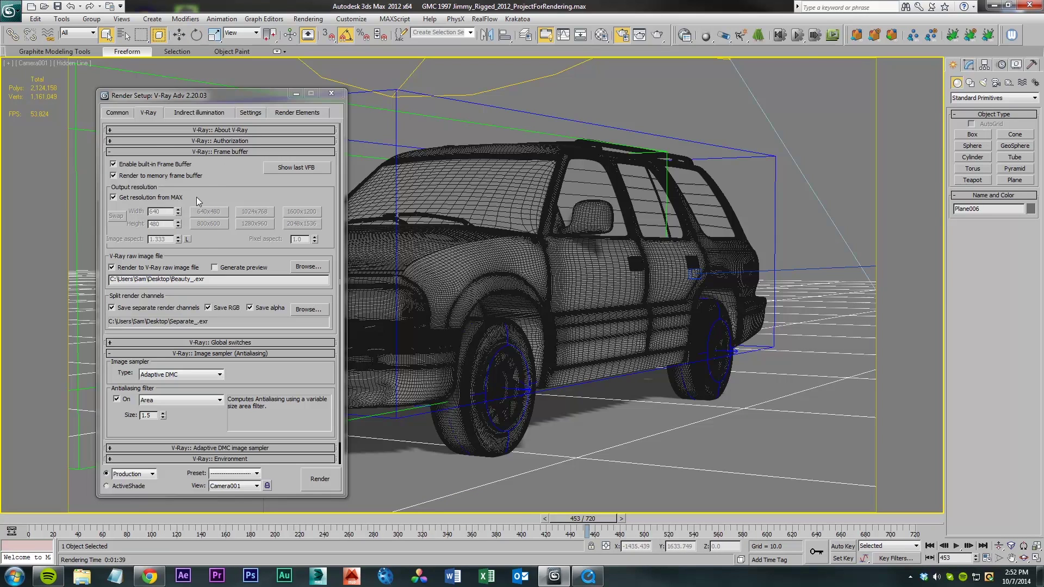
pyautogui.click(322, 479)
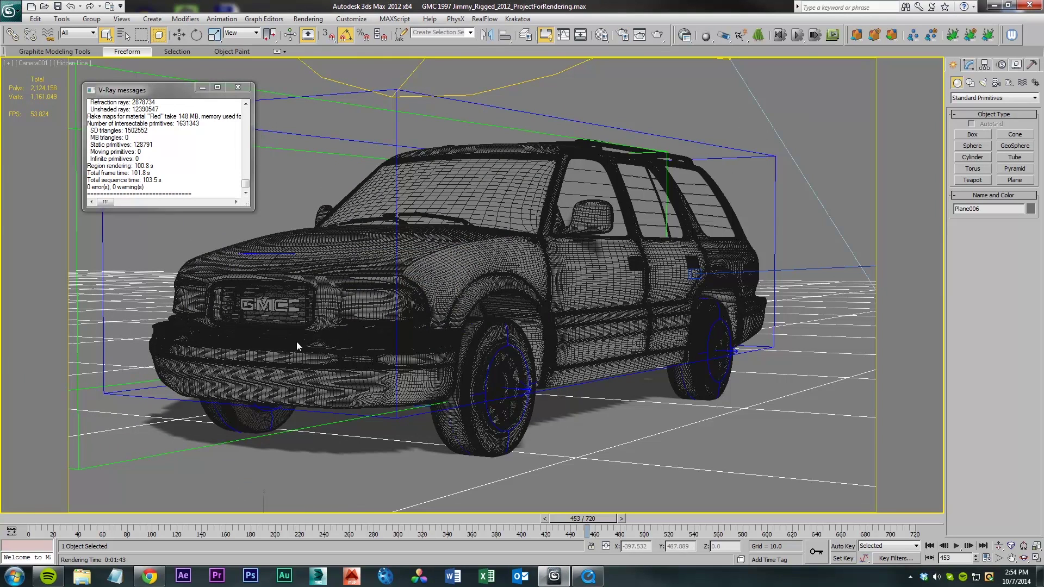
# Select every object in the scene and apply the rendering controls in their shared Object Properties.
pyautogui.hotkey('ctrl', 'a')
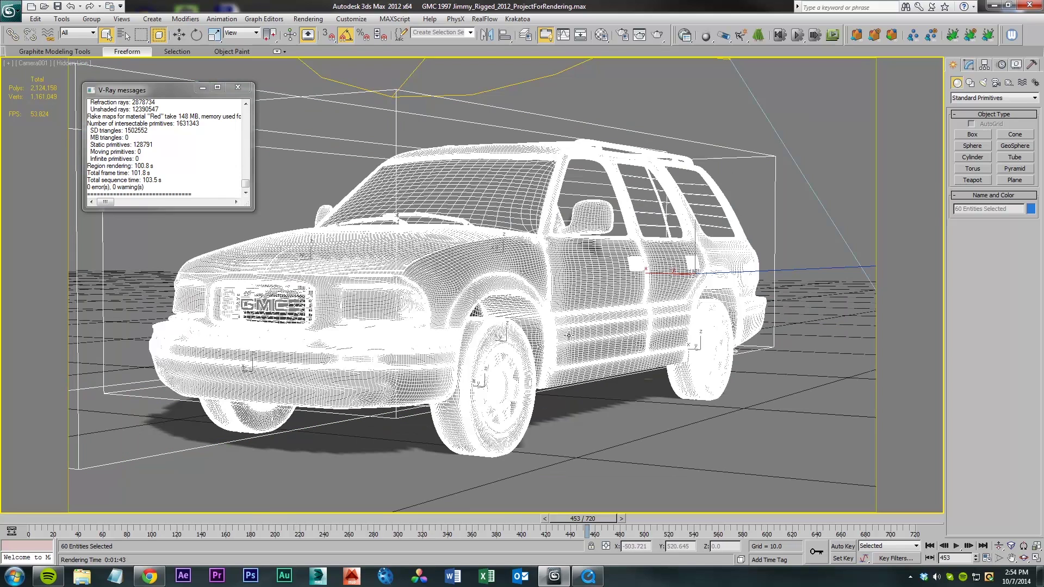
pyautogui.rightClick(603, 297)
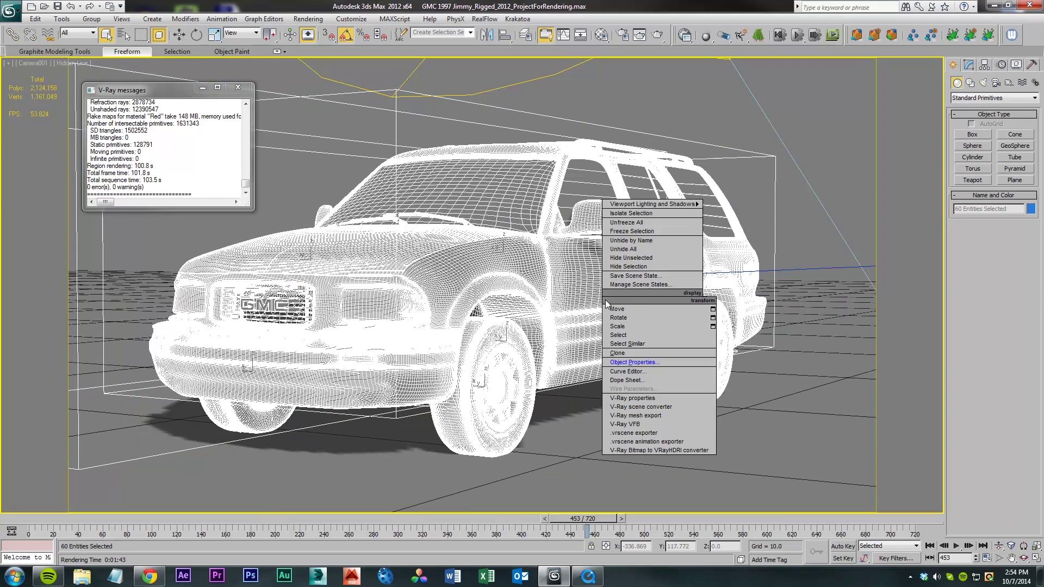
pyautogui.click(644, 364)
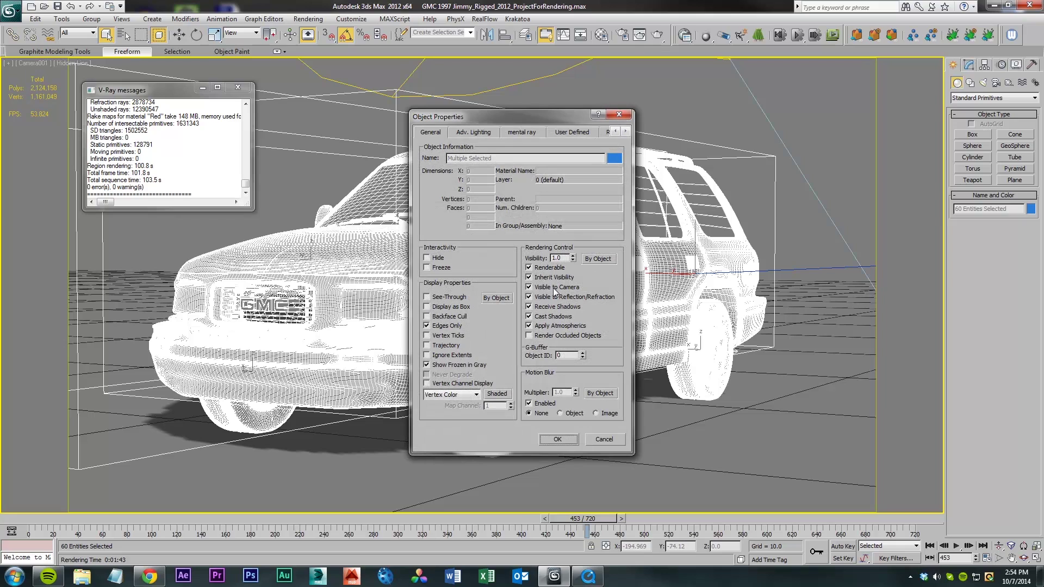
pyautogui.click(558, 439)
# Select the ground plane Plane006 and apply its object properties with Visible to Camera enabled.
pyautogui.click(617, 441)
pyautogui.rightClick(615, 462)
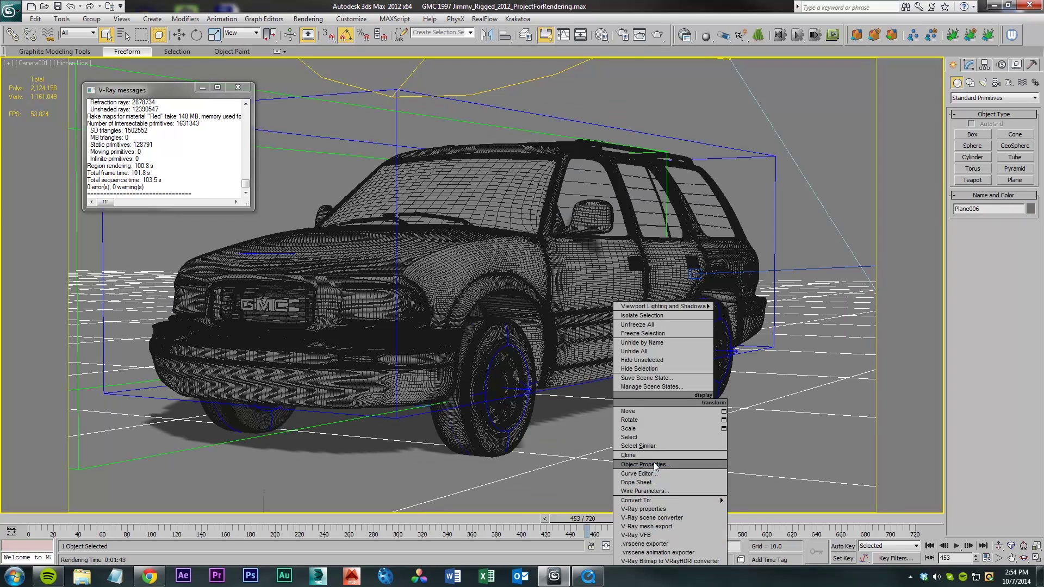
pyautogui.click(655, 528)
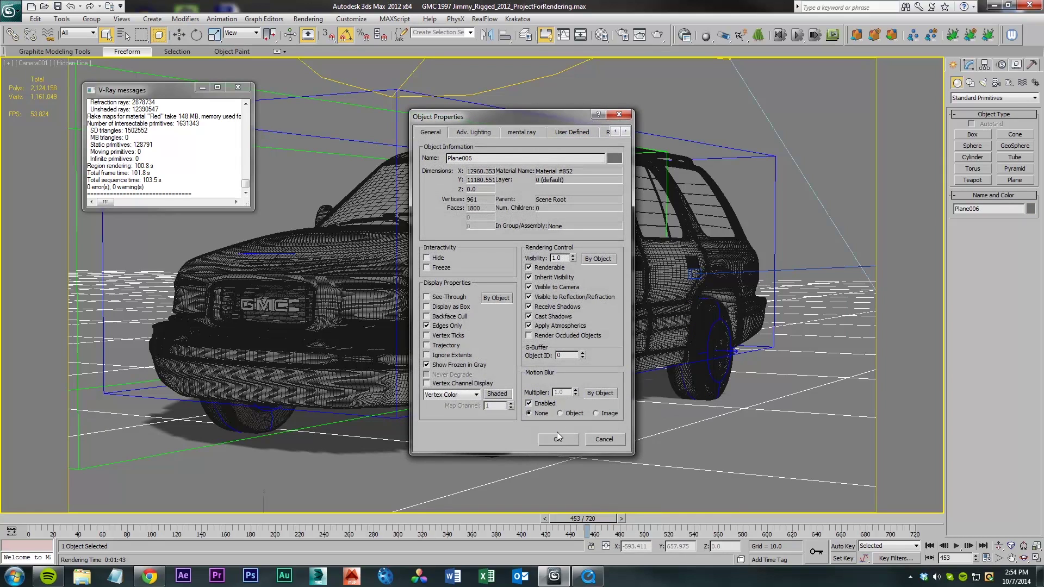
pyautogui.click(558, 439)
# Turn off saving separate render channels in the V-Ray frame buffer settings of Render Setup.
pyautogui.click(307, 19)
pyautogui.click(329, 45)
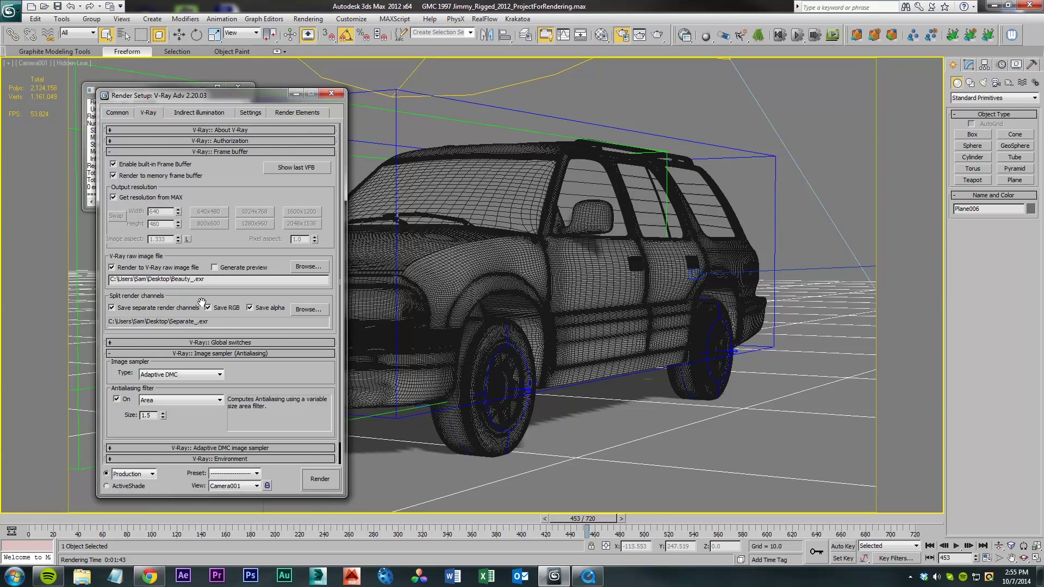
pyautogui.click(155, 313)
# Set the V-Ray raw image output to OpenEXR file Shadow.exr on the Desktop, and render the Camera001 view.
pyautogui.click(308, 266)
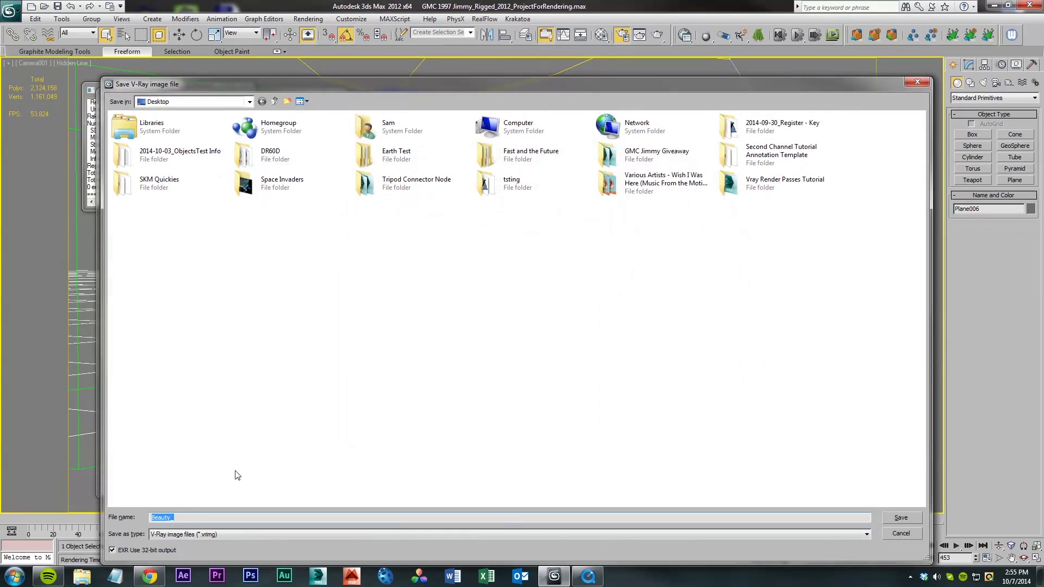
pyautogui.write('Shadow')
pyautogui.click(191, 534)
pyautogui.click(188, 552)
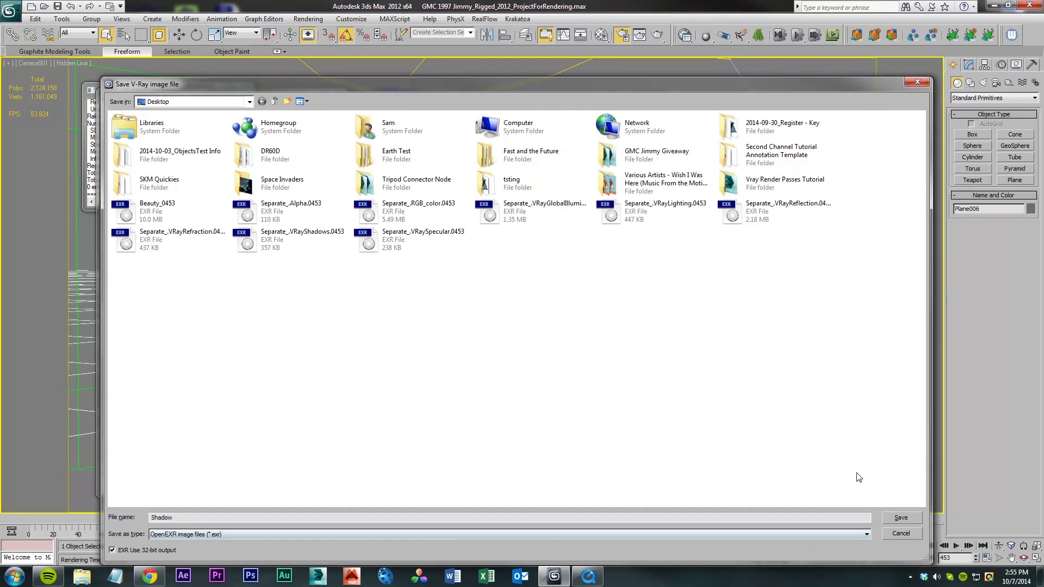
pyautogui.click(900, 519)
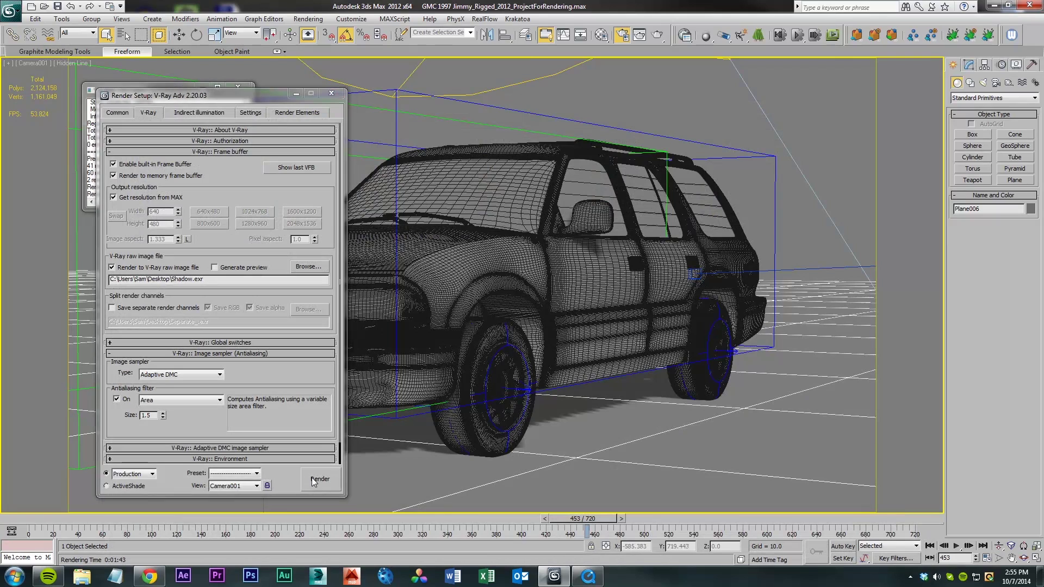
pyautogui.hotkey('shift', 'q')
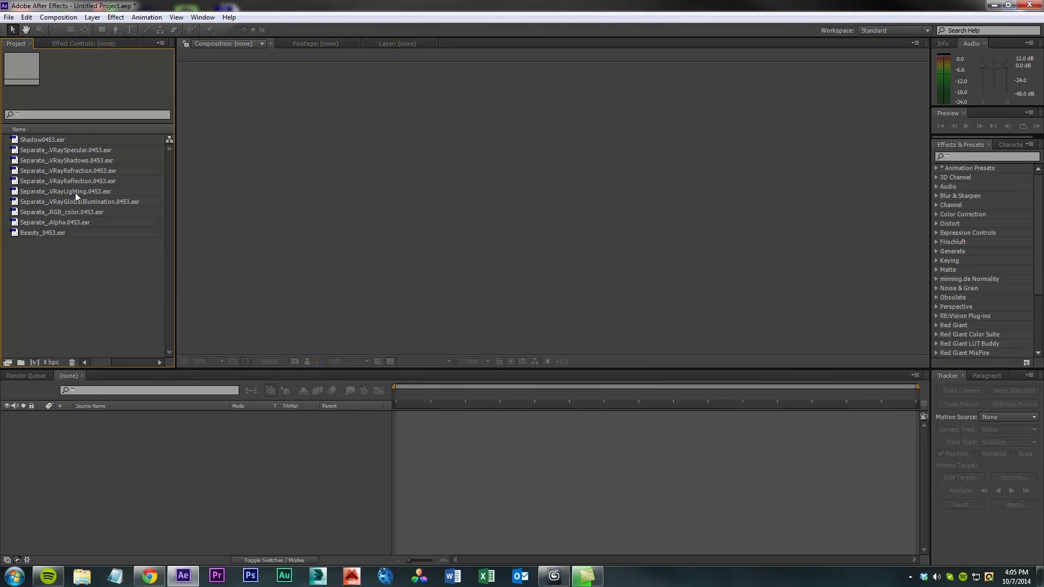
# In After Effects, set the project to 32 bits per channel (float) with a linearized sRGB IEC61966-2.1 working space.
pyautogui.click(50, 363)
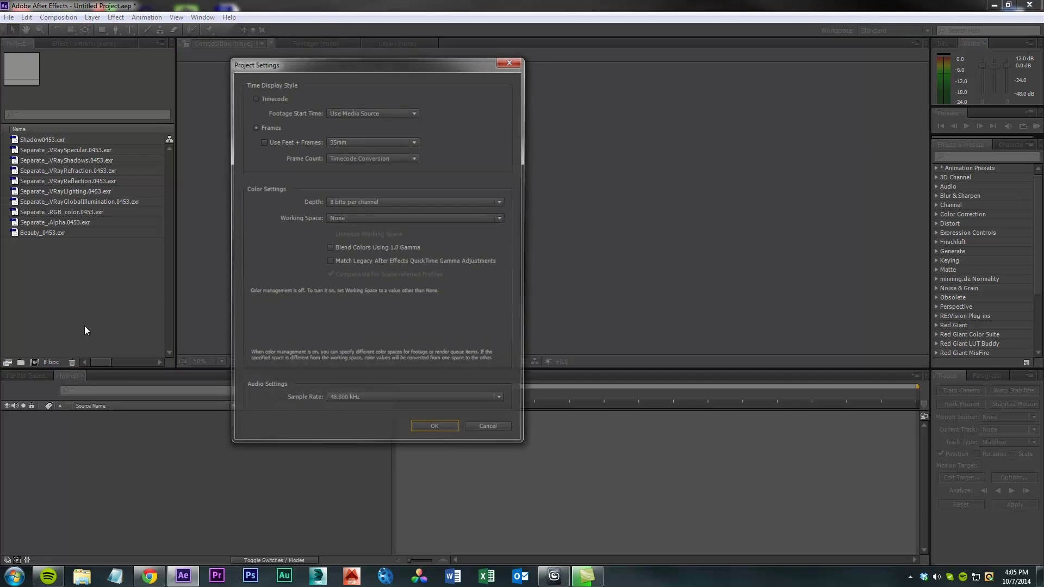
pyautogui.click(370, 201)
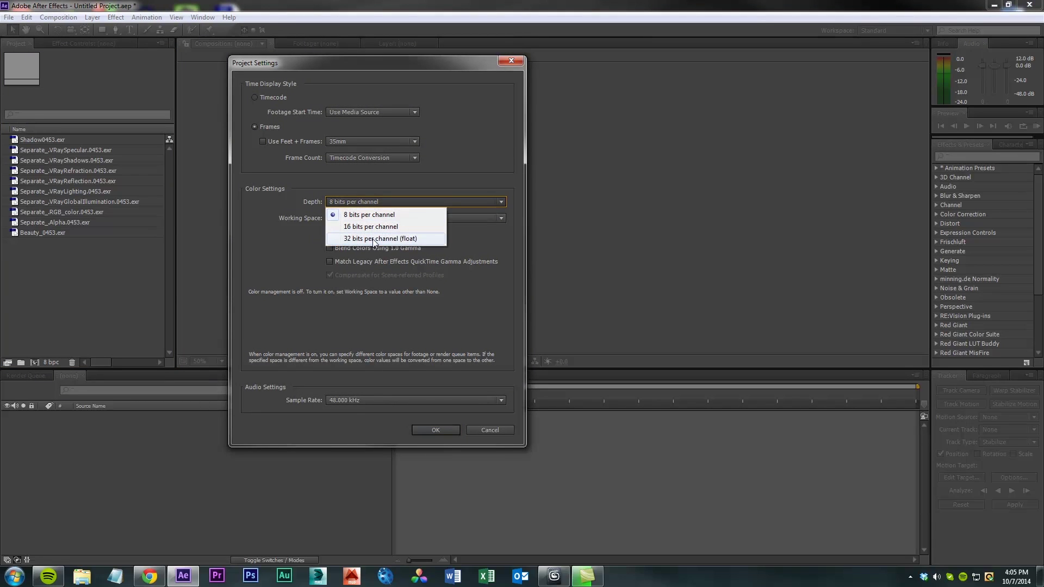
pyautogui.click(372, 236)
pyautogui.click(375, 217)
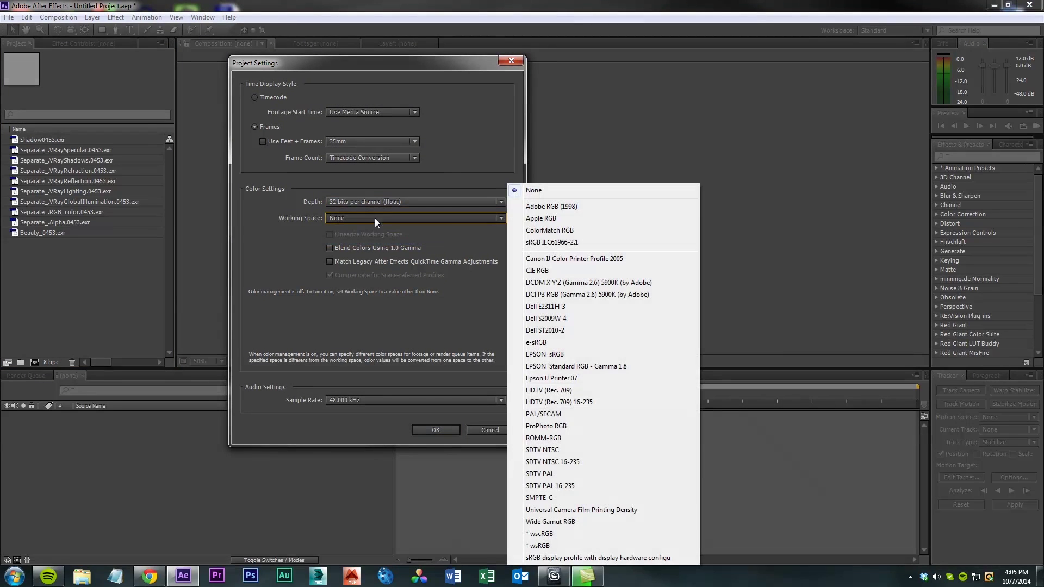
pyautogui.click(546, 243)
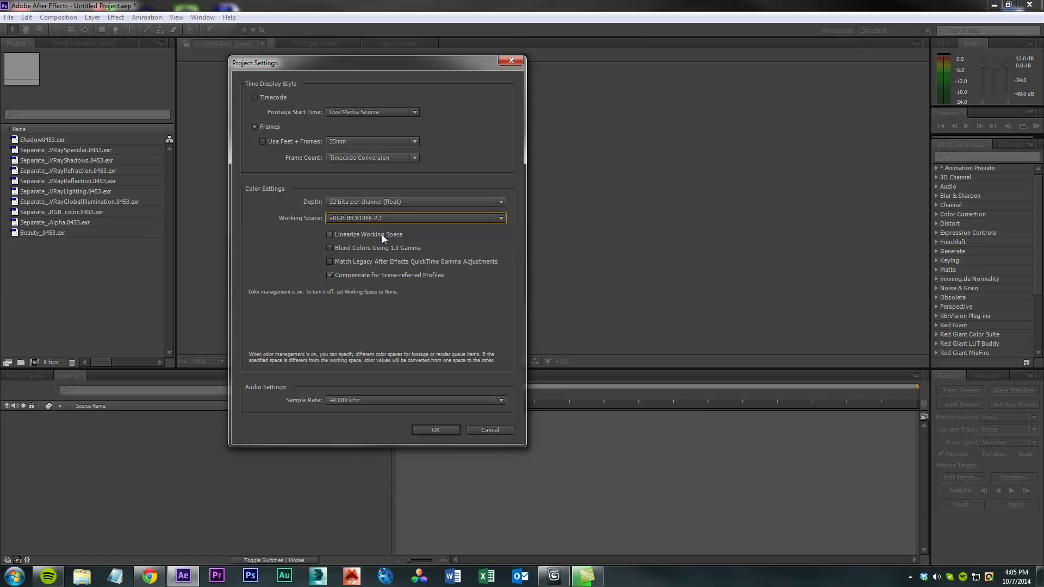
pyautogui.click(381, 233)
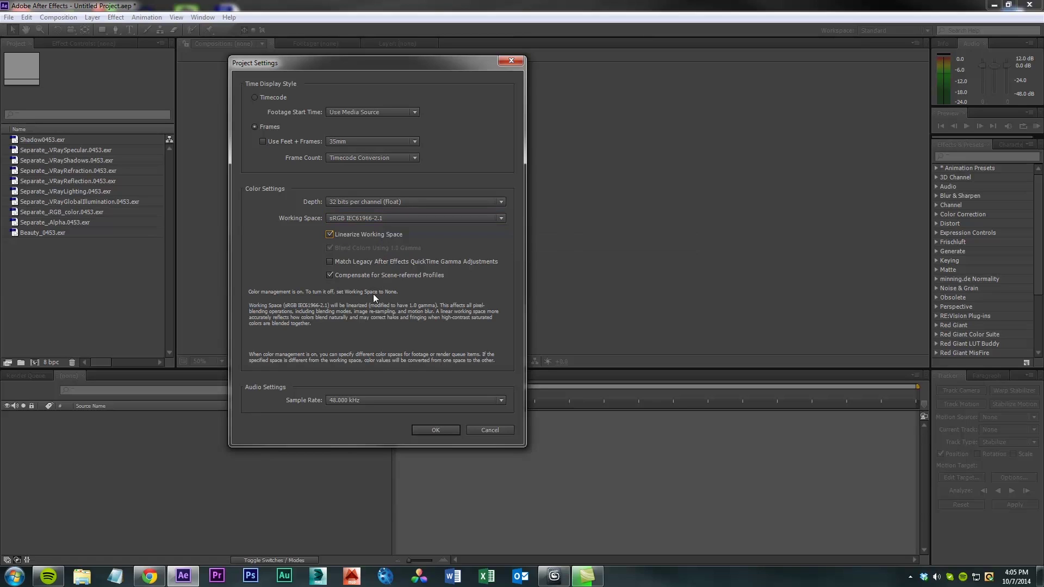
pyautogui.click(438, 430)
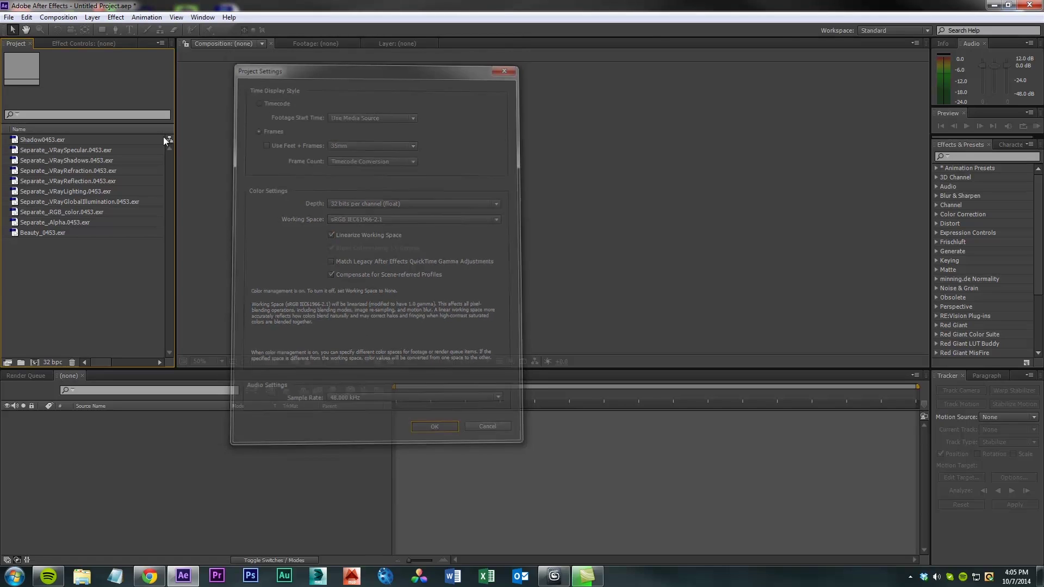
# Create a single composition from the VRaySpecular, VRayRefraction, VRayReflection, VRayLighting and VRayGlobalIllumination passes.
pyautogui.click(73, 151)
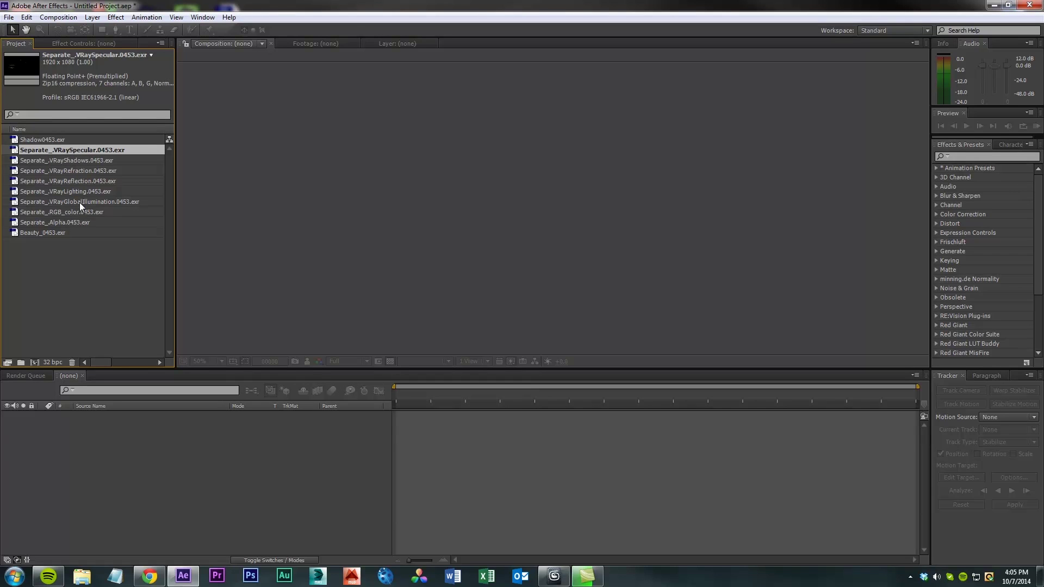
pyautogui.keyDown('shift'); pyautogui.click(80, 202); pyautogui.keyUp('shift')
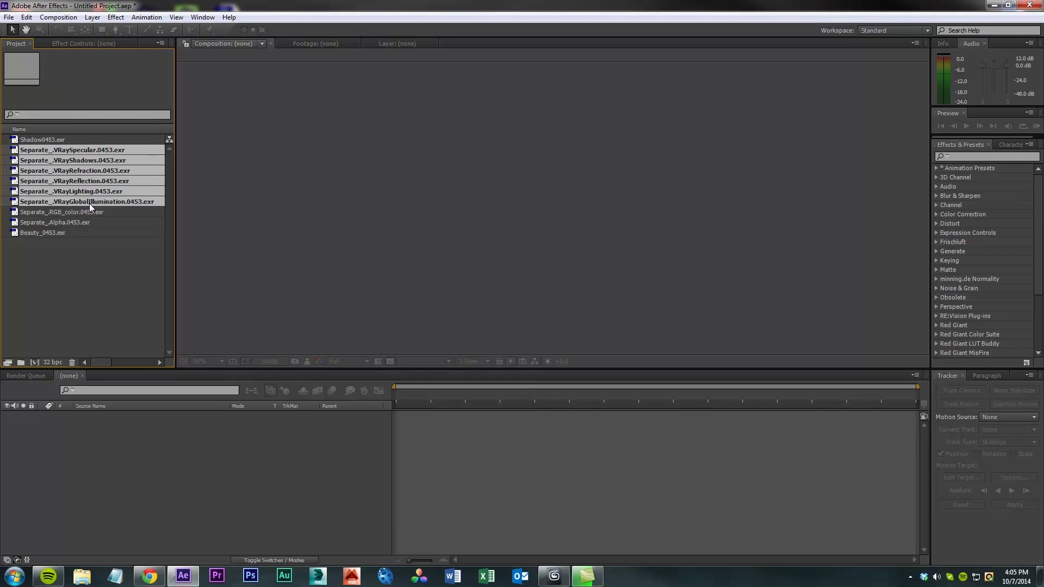
pyautogui.keyDown('ctrl'); pyautogui.click(93, 161); pyautogui.keyUp('ctrl')
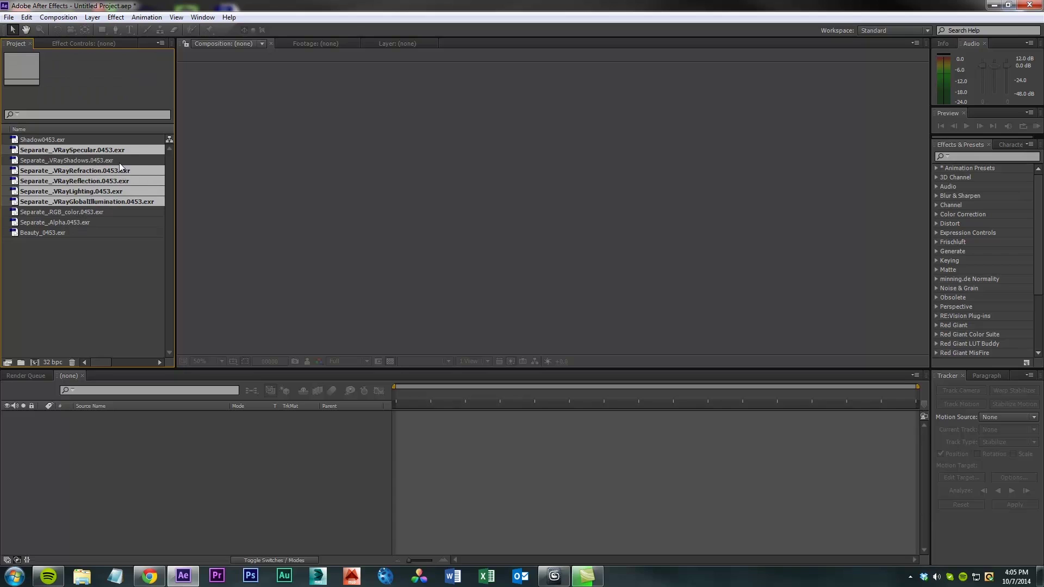
pyautogui.moveTo(84, 151); pyautogui.dragTo(135, 439)
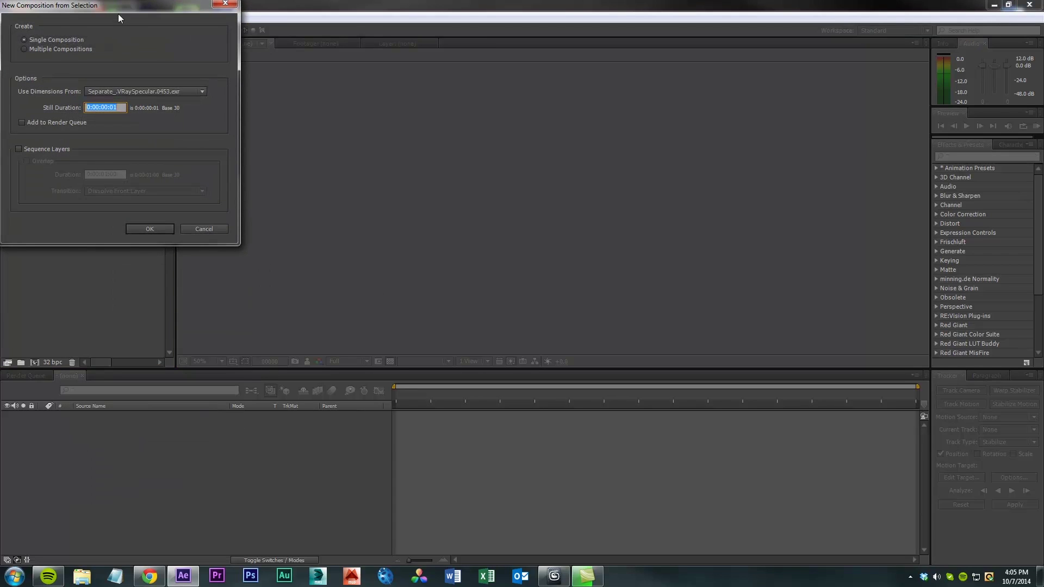
pyautogui.click(312, 348)
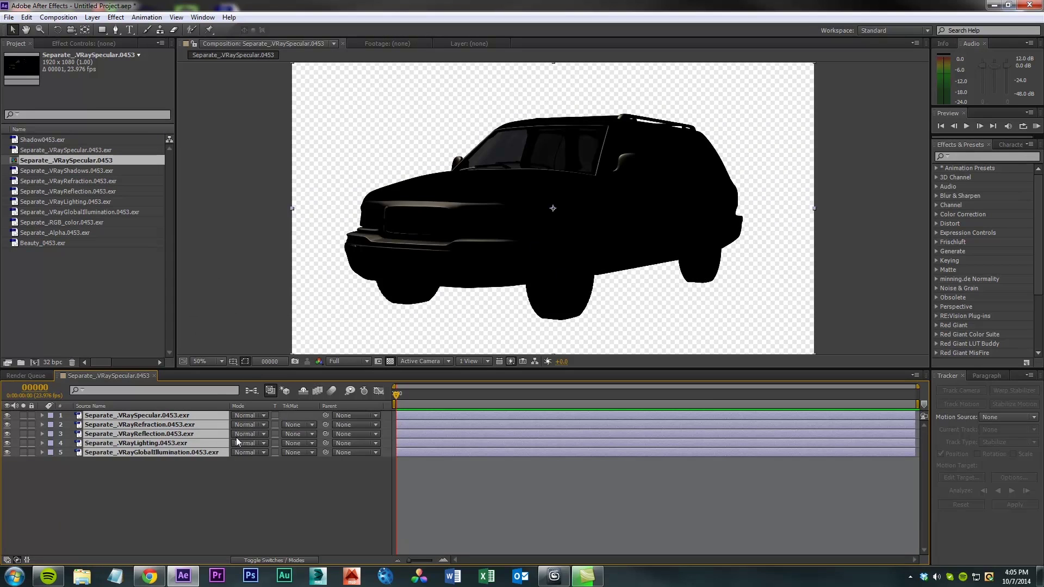
# Set all five pass layers to the Add blending mode and compare the composite with Beauty_0453.exr.
pyautogui.click(249, 427)
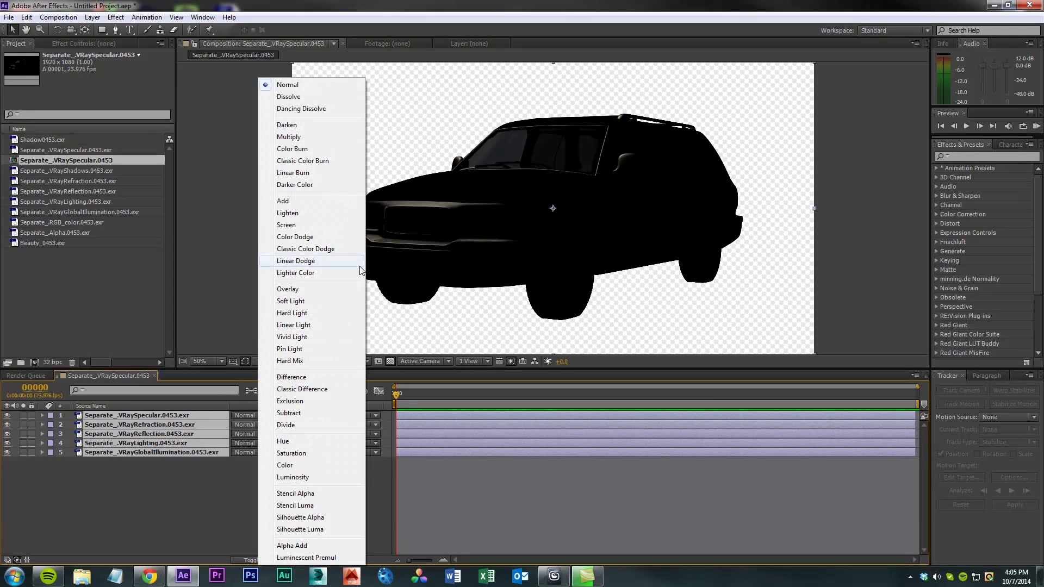
pyautogui.click(316, 202)
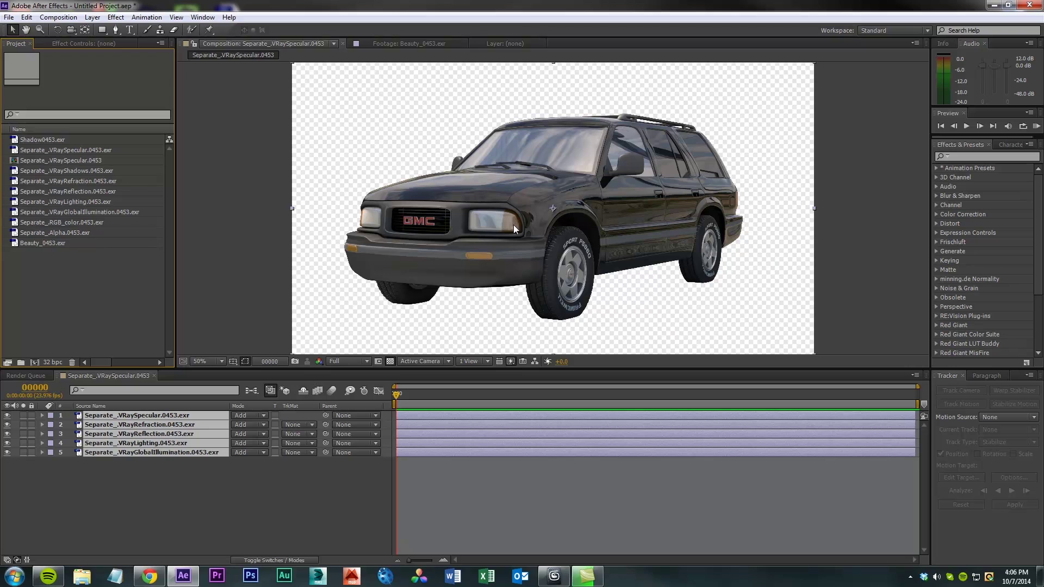
pyautogui.doubleClick(43, 243)
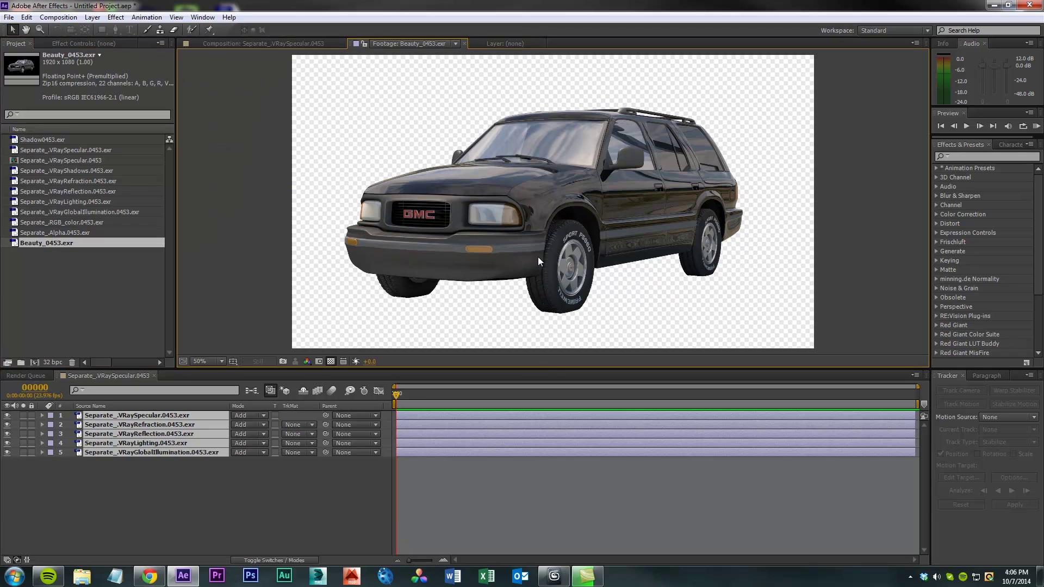
pyautogui.click(314, 43)
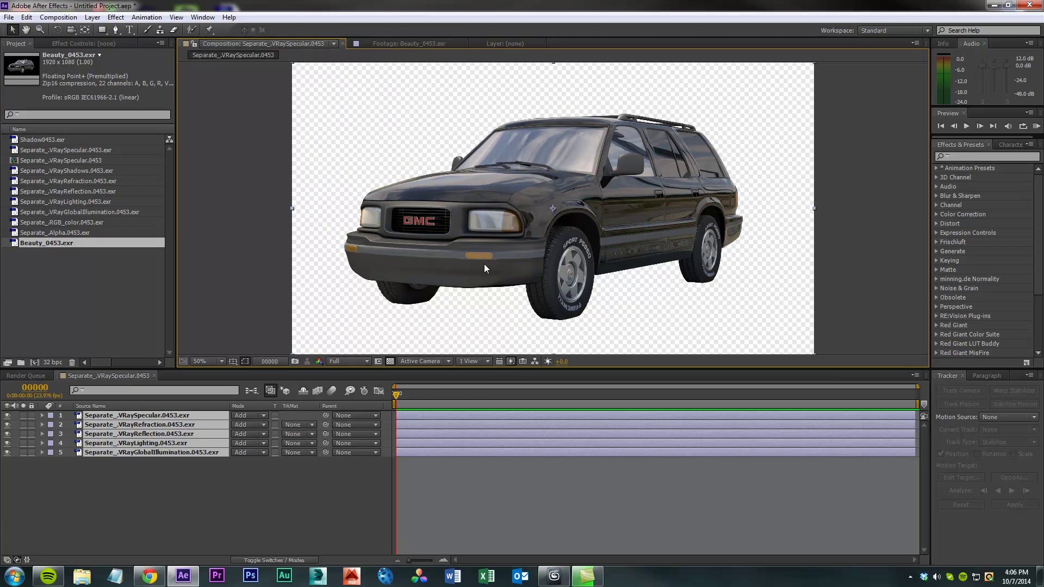
pyautogui.click(168, 498)
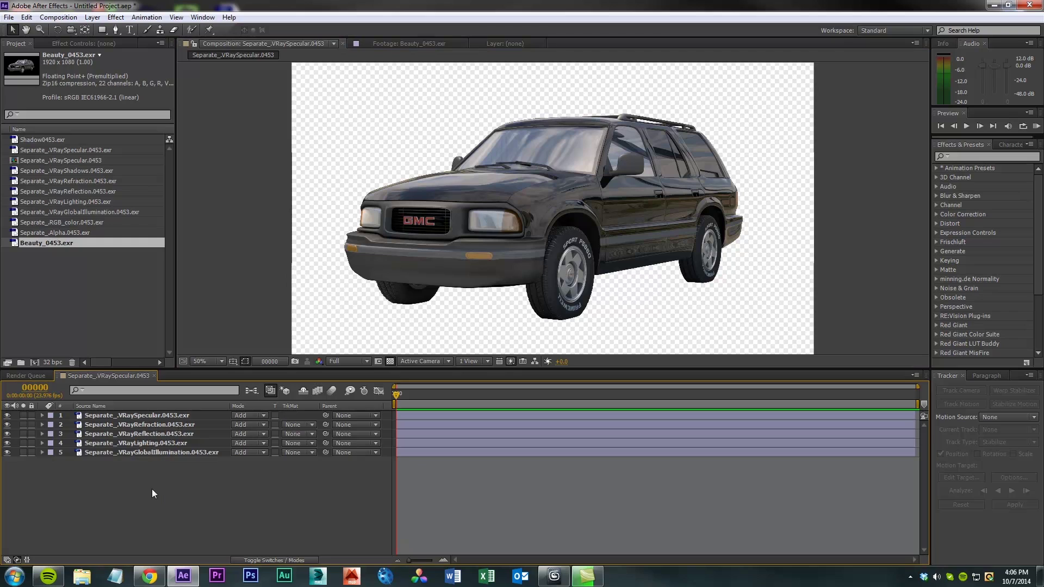
# Try different opacity levels on the VRayReflection layer and bring it back to 100%.
pyautogui.click(199, 434)
pyautogui.press('t')
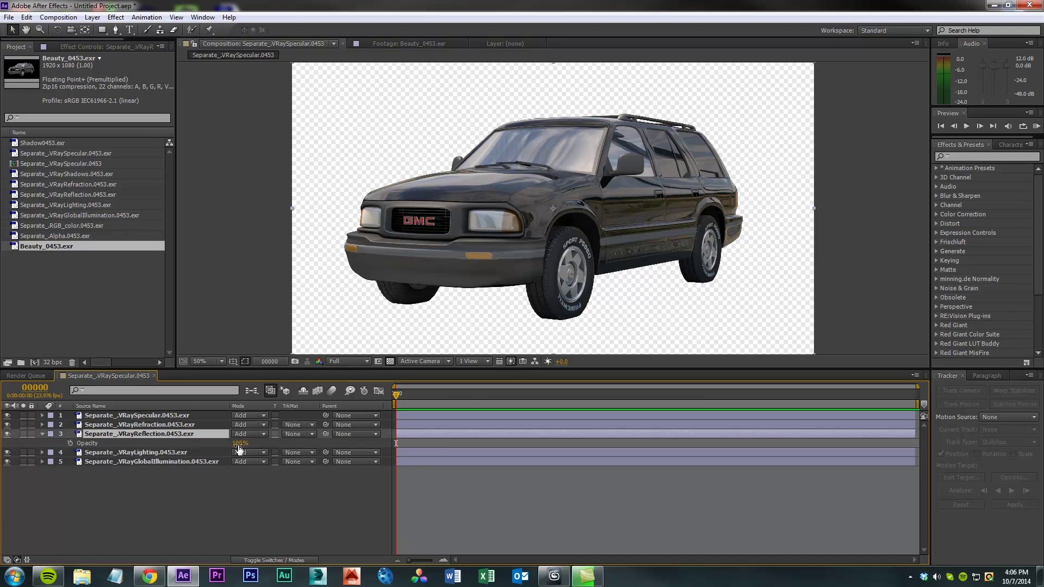
pyautogui.moveTo(238, 445); pyautogui.dragTo(223, 446)
pyautogui.moveTo(204, 447); pyautogui.dragTo(333, 487)
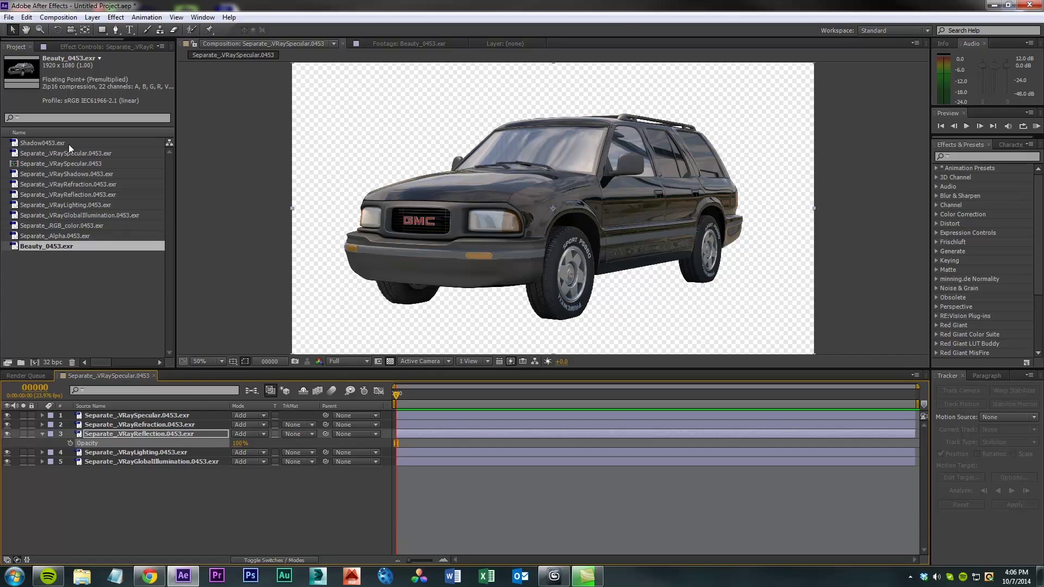
# Add the VRayShadows pass above the other layers in Subtract mode and set its opacity to 65%.
pyautogui.moveTo(63, 174); pyautogui.dragTo(122, 415)
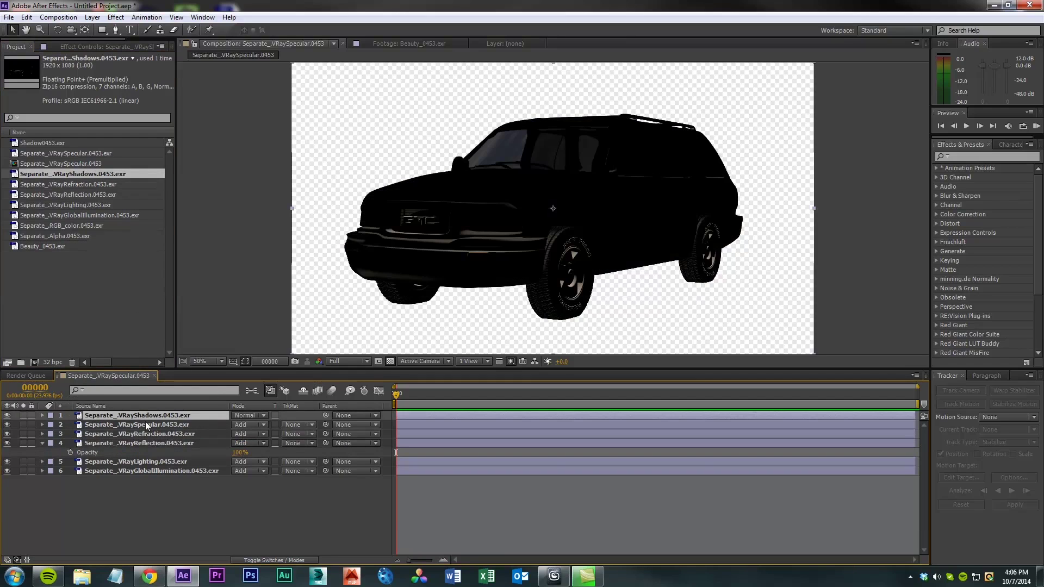
pyautogui.click(243, 415)
pyautogui.click(289, 413)
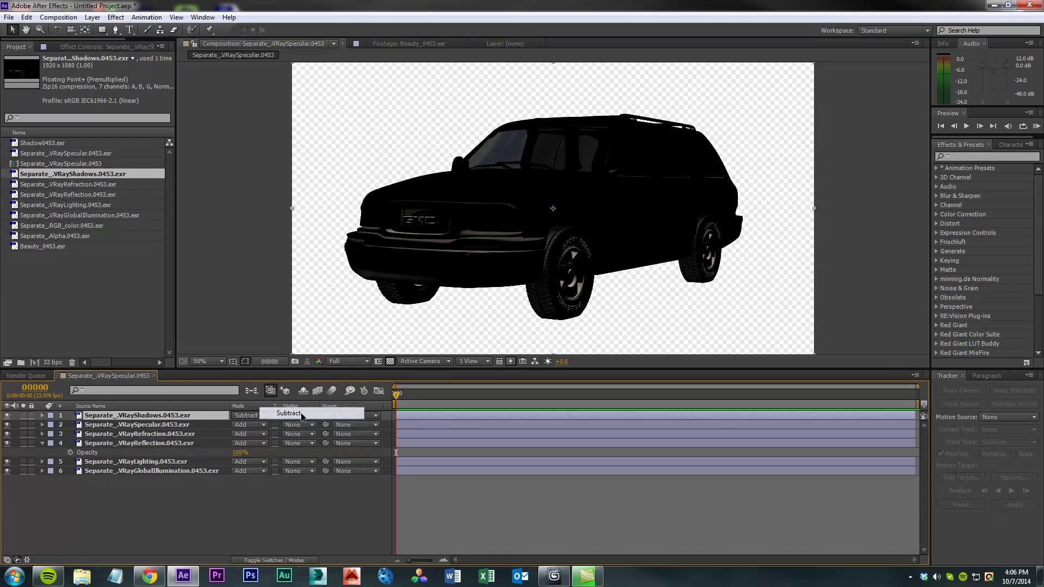
pyautogui.scroll(2, 546, 262)
pyautogui.press('t')
pyautogui.moveTo(239, 424); pyautogui.dragTo(217, 424)
pyautogui.scroll(-2, 446, 208)
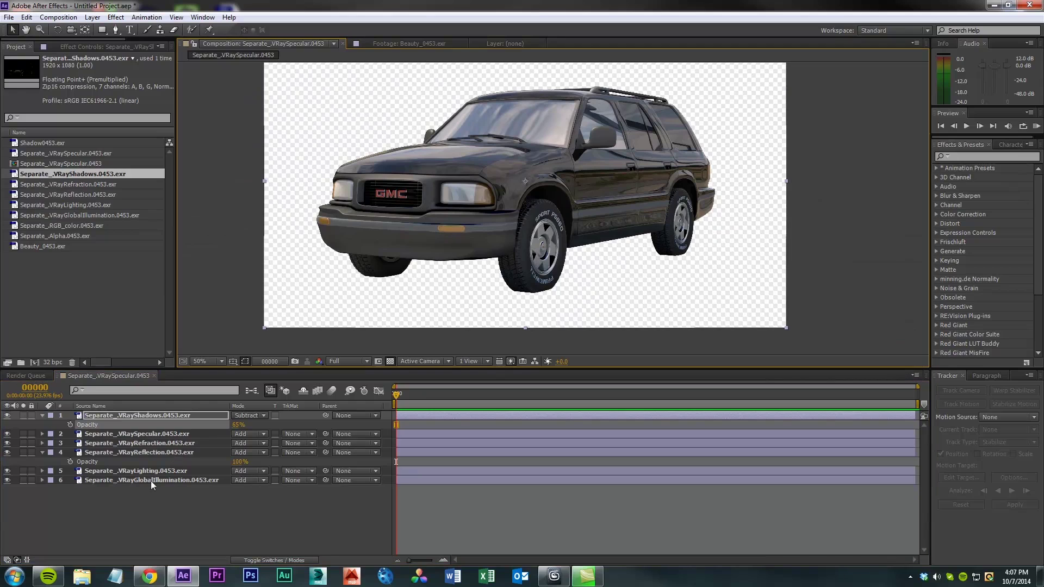
# Pre-compose all six pass layers into a new composition named Car.
pyautogui.click(92, 17)
pyautogui.click(163, 416)
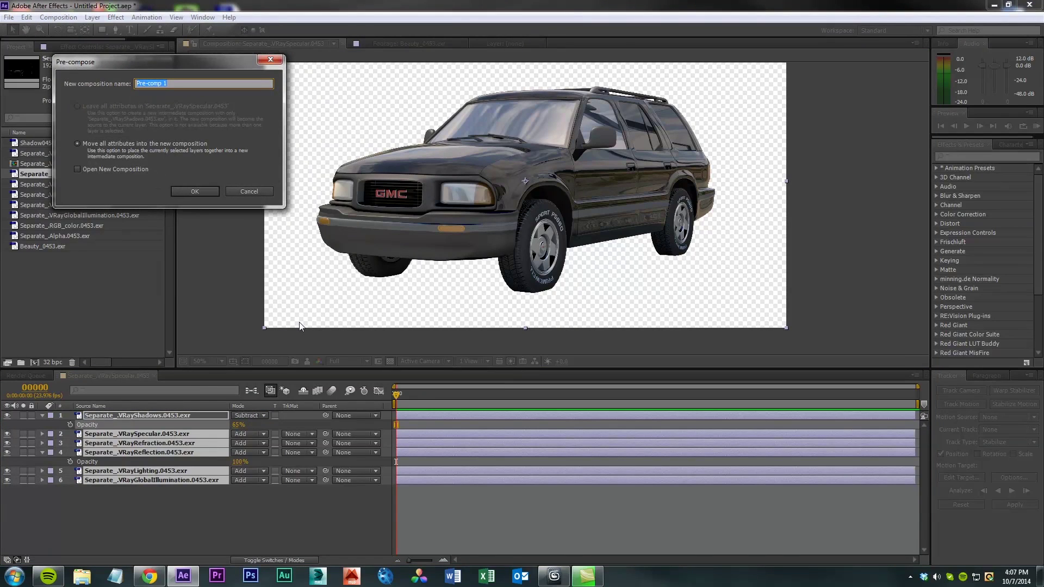
pyautogui.write('Car')
pyautogui.press('Return')
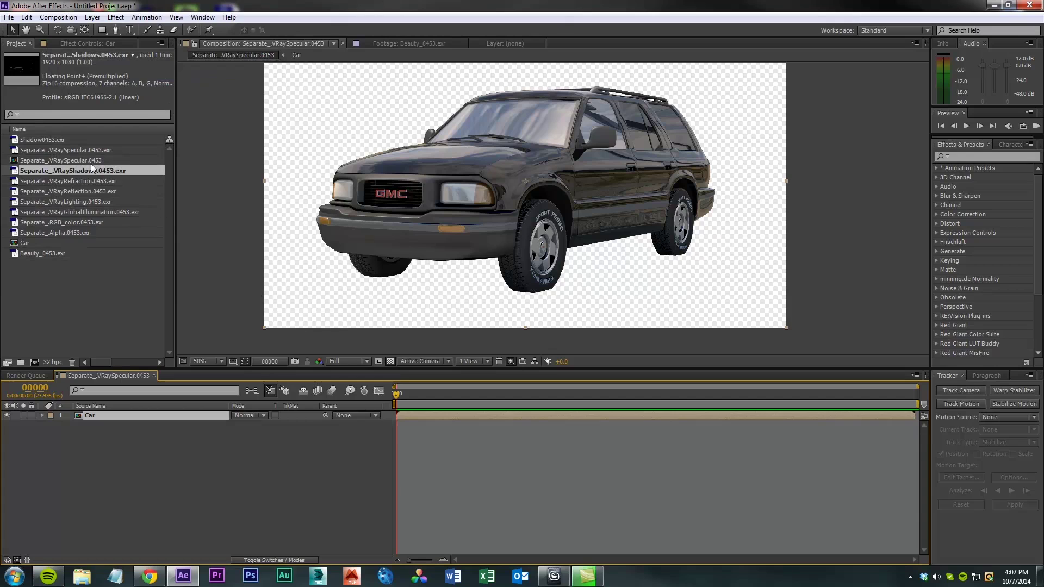
# Place Shadow0453.exr beneath the Car layer and add a gray solid as the background below both.
pyautogui.moveTo(78, 142); pyautogui.dragTo(170, 447)
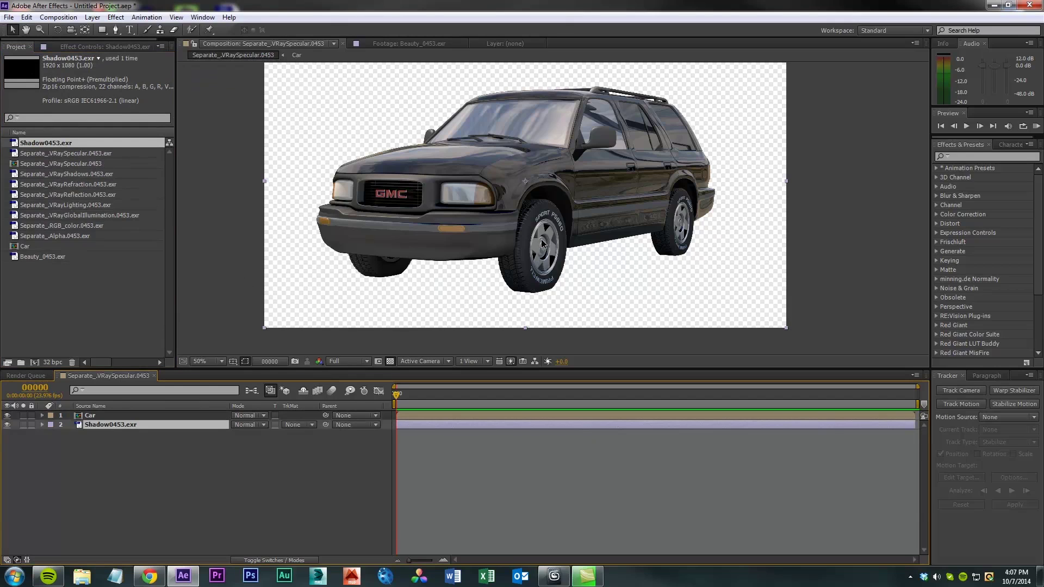
pyautogui.click(92, 17)
pyautogui.moveTo(112, 30)
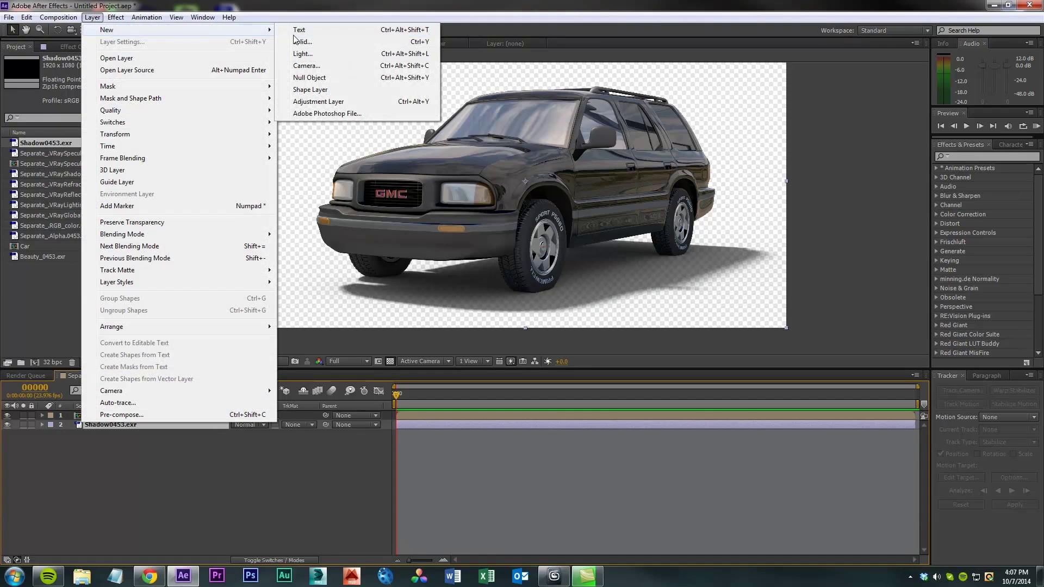
pyautogui.click(301, 42)
pyautogui.click(143, 217)
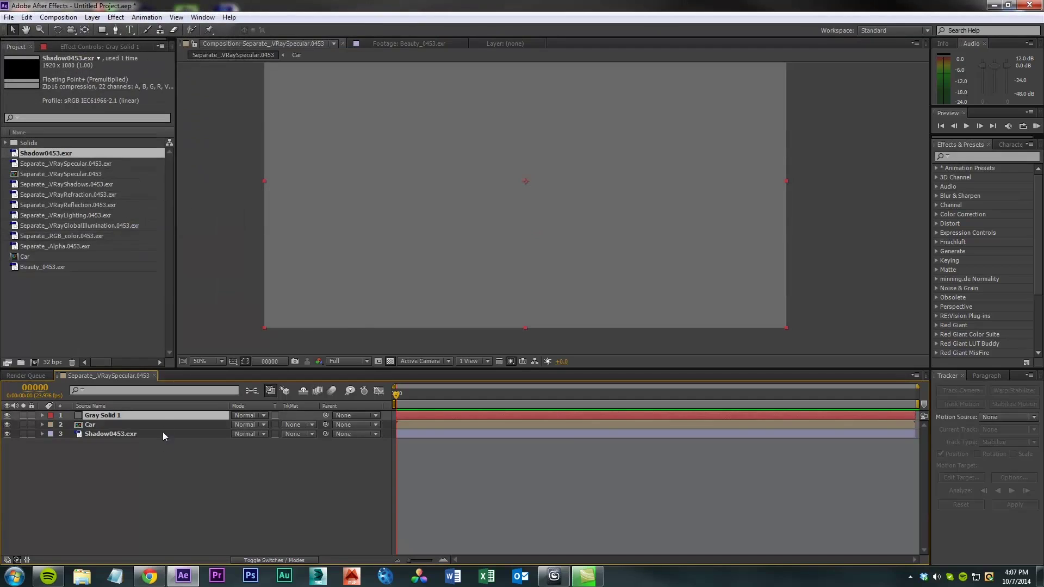
pyautogui.moveTo(158, 415); pyautogui.dragTo(158, 459)
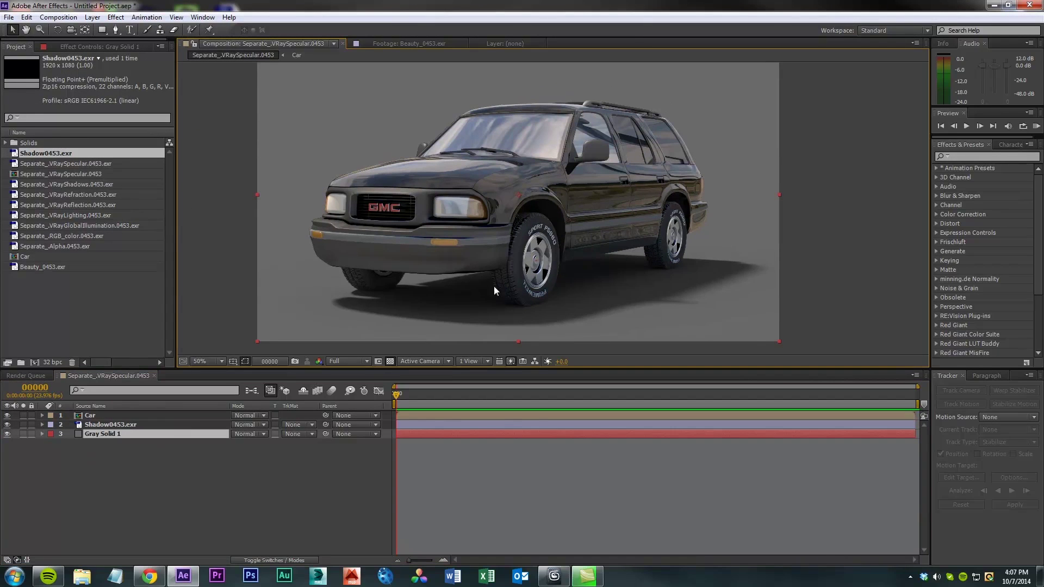
# Show the opacity of the Shadow0453.exr layer and inspect the Car pre-composition.
pyautogui.click(116, 427)
pyautogui.press('t')
pyautogui.click(229, 416)
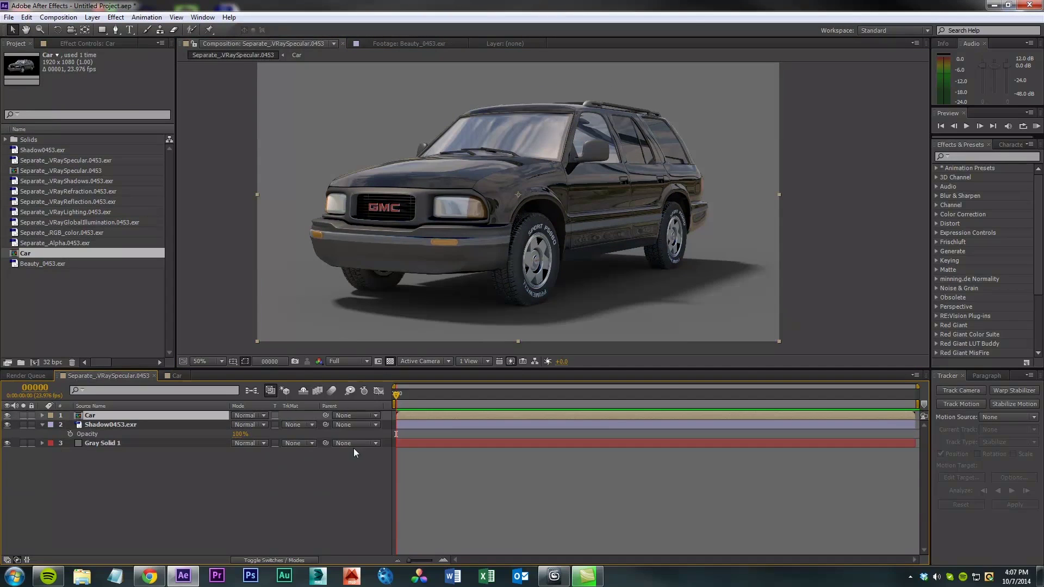